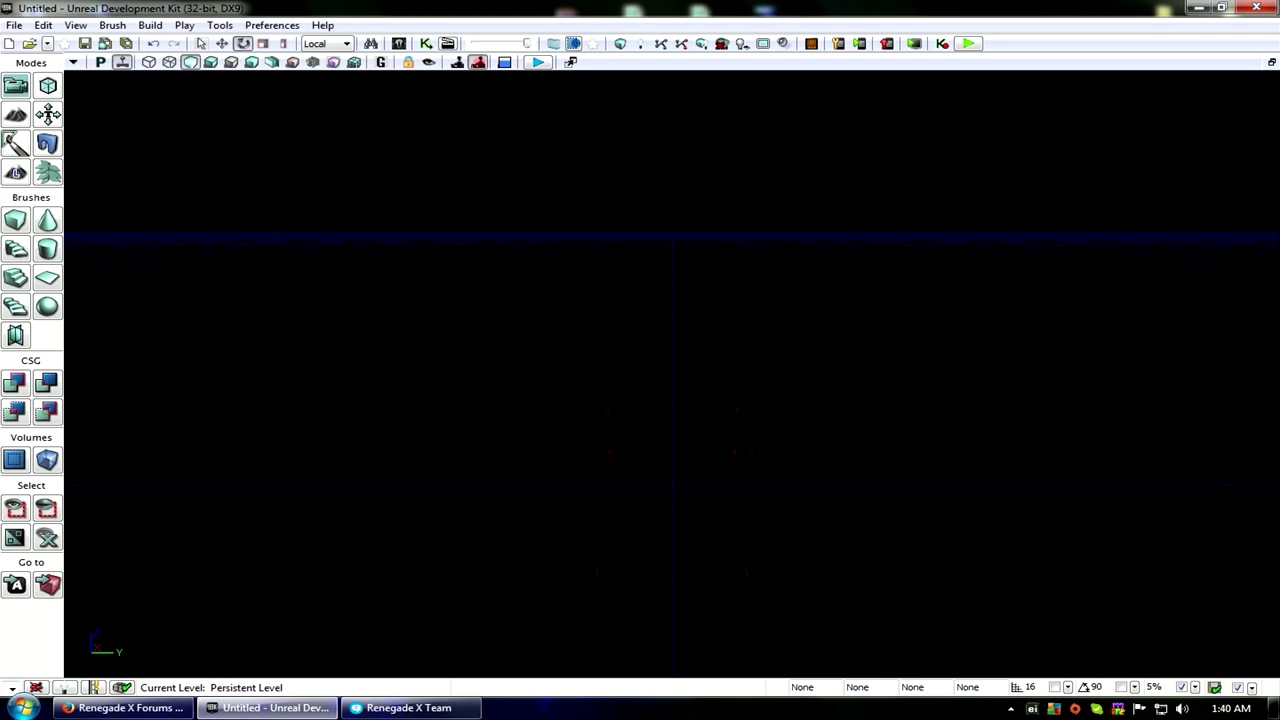
Step: Open the recently used Renegade-Volcano level
{"action": "left_click", "coordinate": [47, 44]}
{"action": "left_click", "coordinate": [190, 80]}
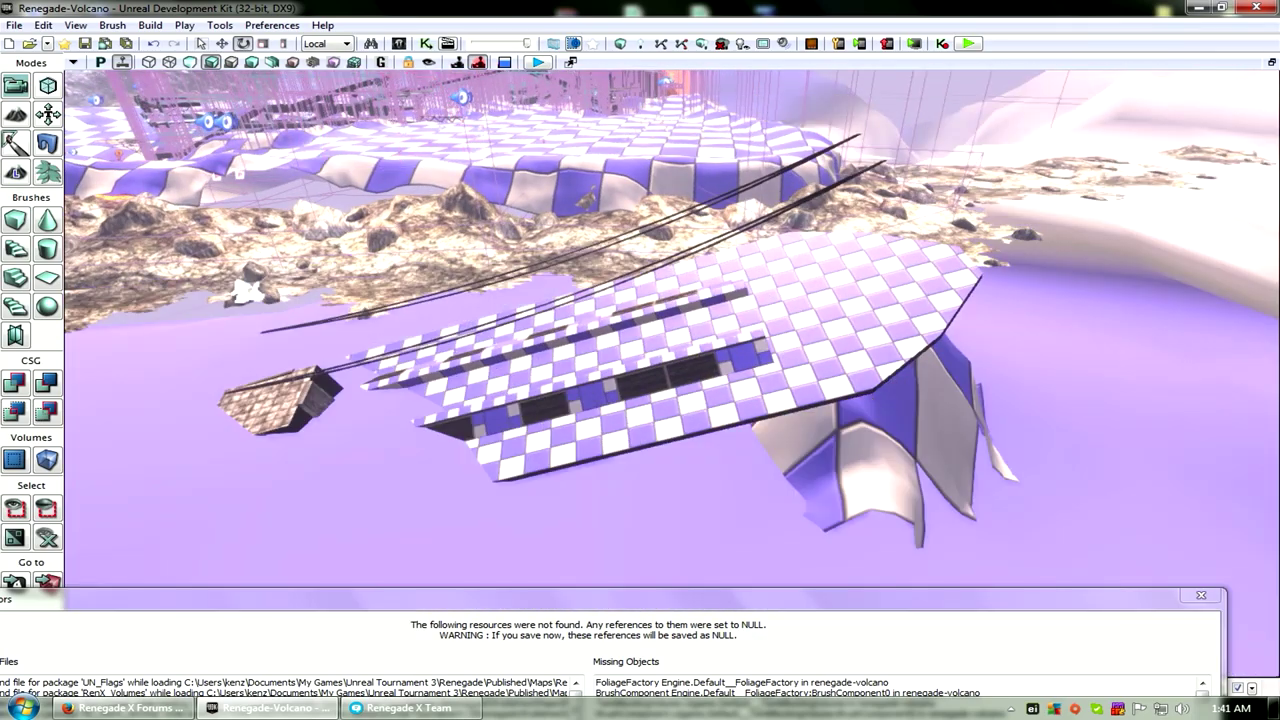
Step: Select all the blocking volumes around the map and delete them
{"action": "right_click_drag", "start_coordinate": [640, 490], "coordinate": [580, 445]}
{"action": "key", "text": "Delete"}
{"action": "left_click", "coordinate": [560, 450]}
{"action": "right_click", "coordinate": [731, 67]}
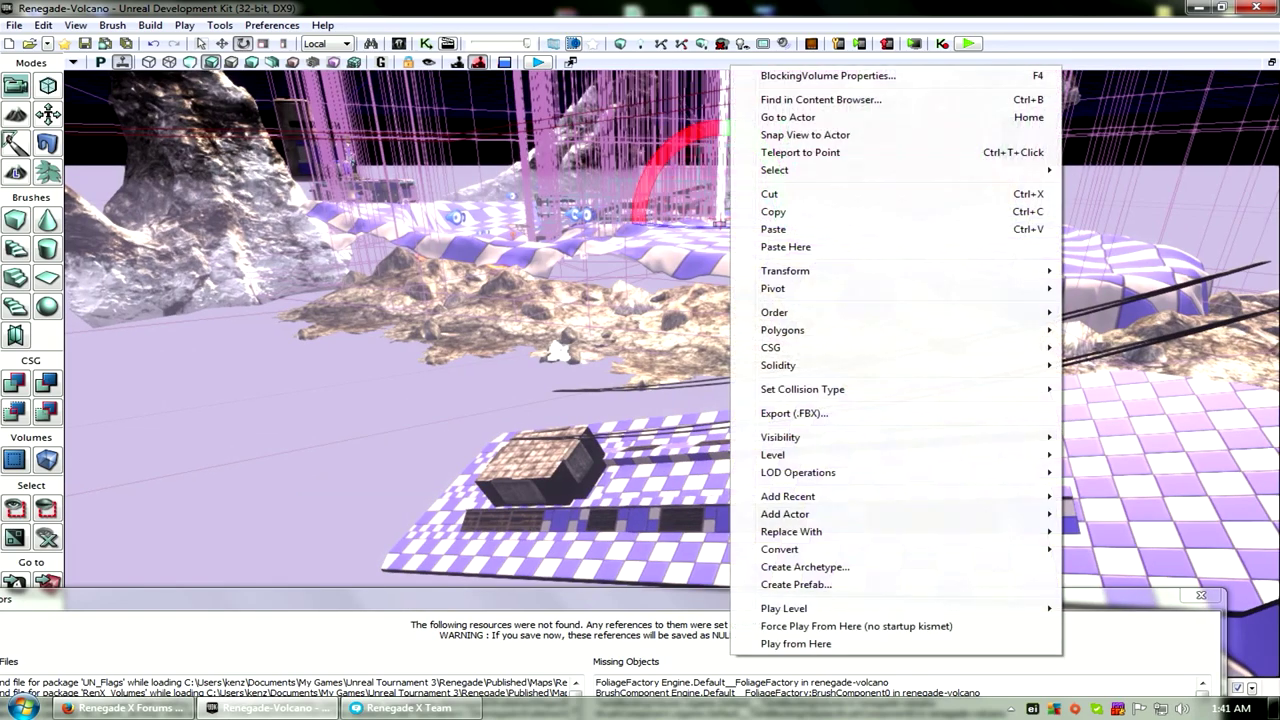
{"action": "mouse_move", "coordinate": [790, 170]}
{"action": "left_click", "coordinate": [560, 258]}
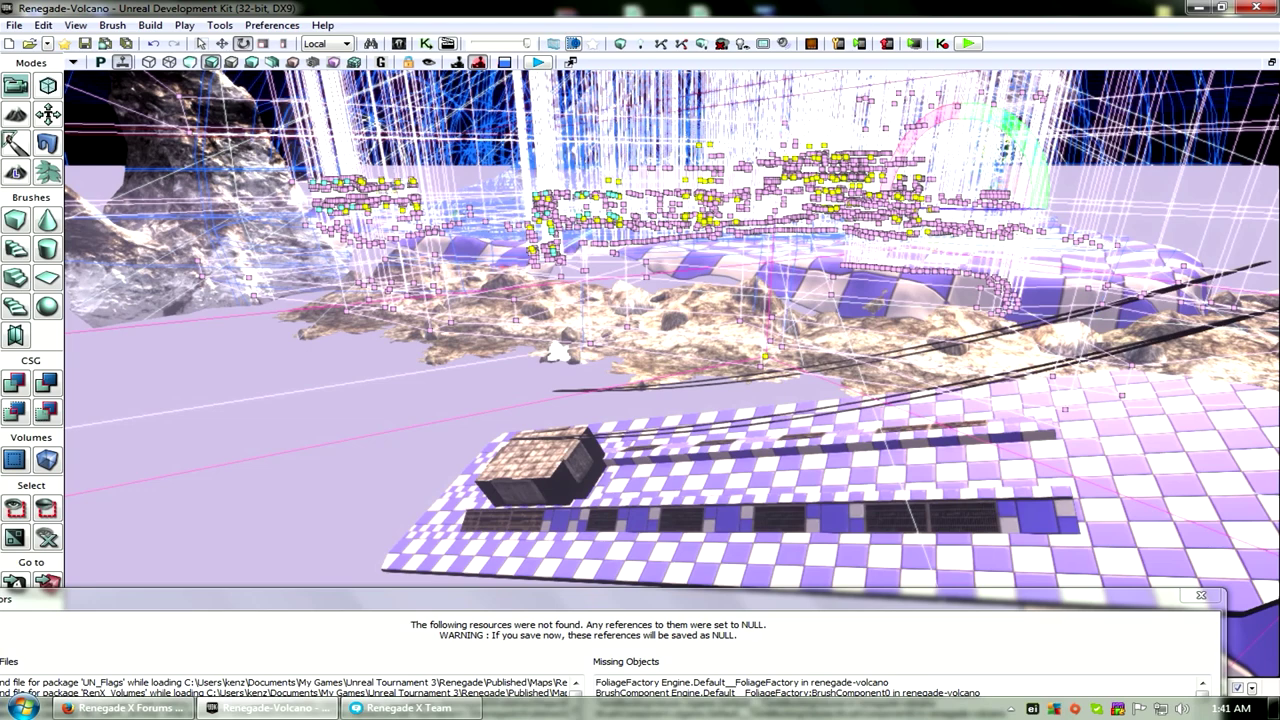
{"action": "key", "text": "Delete"}
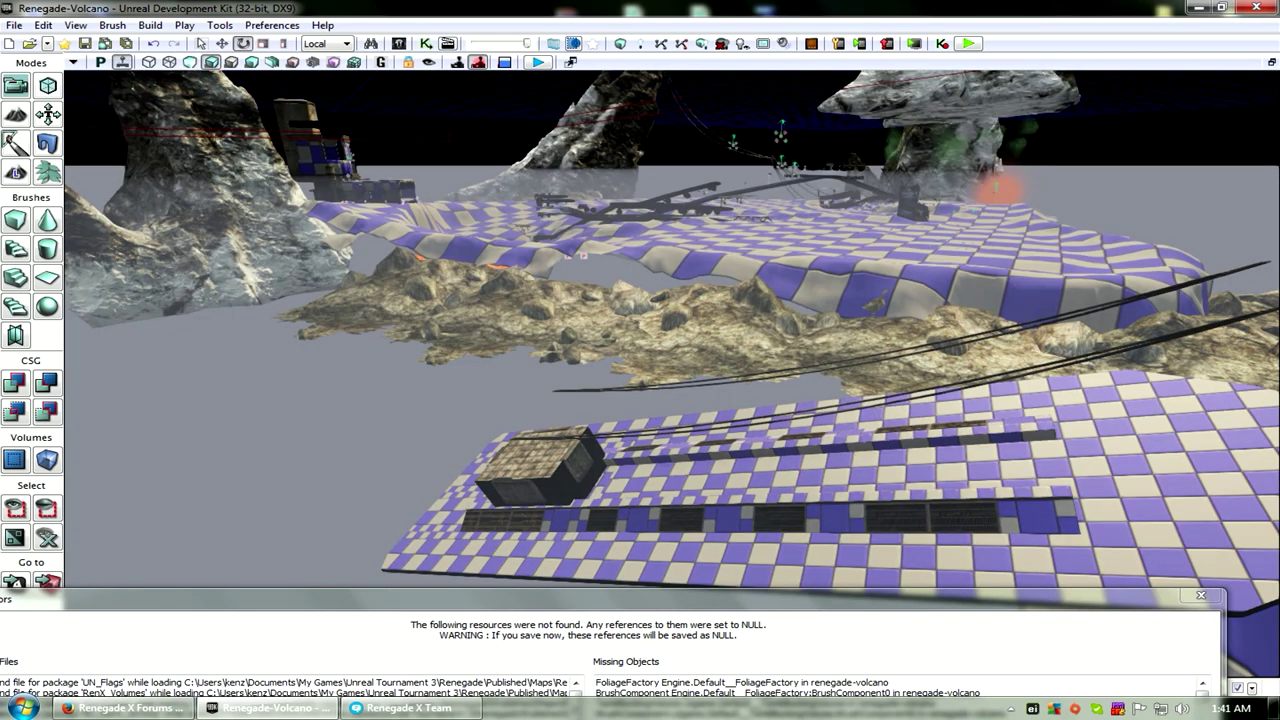
Step: Box-select the actors floating in the sky around the pointed rock, including the smaller white glow, and delete them
{"action": "right_click_drag", "start_coordinate": [640, 330], "coordinate": [892, 80]}
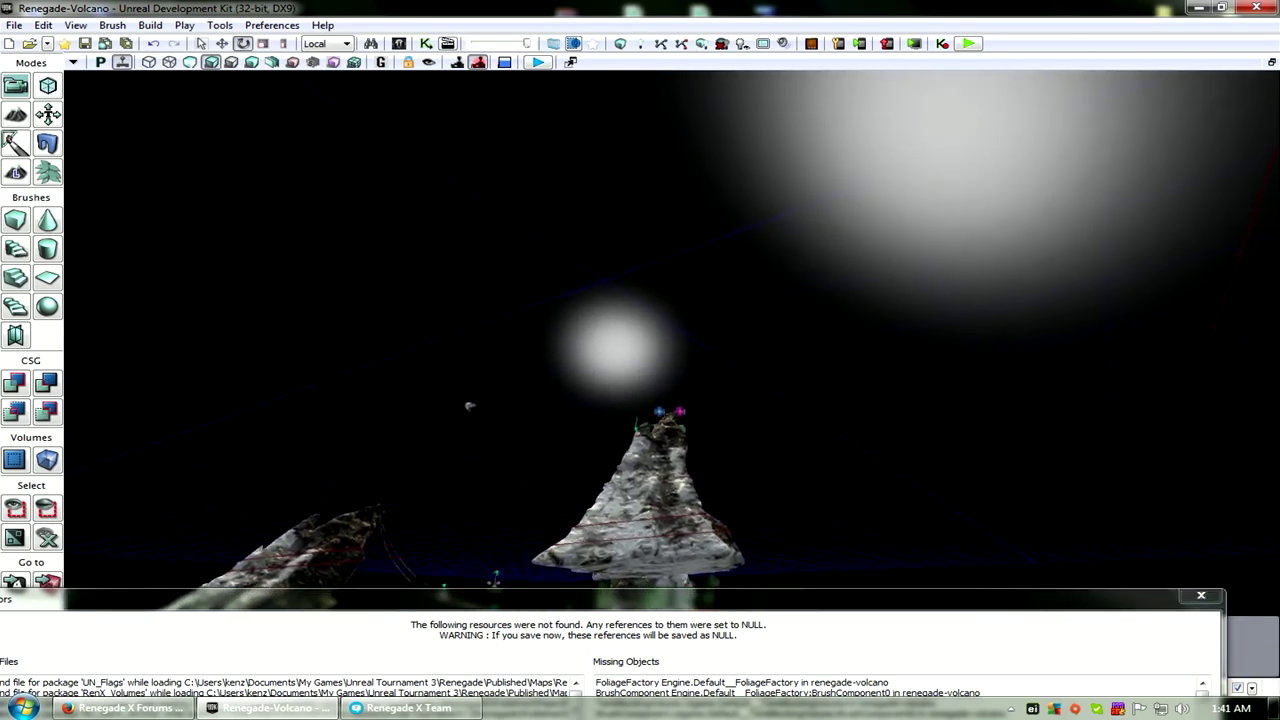
{"action": "left_click_drag", "start_coordinate": [563, 229], "coordinate": [704, 380], "text": "ctrl+alt"}
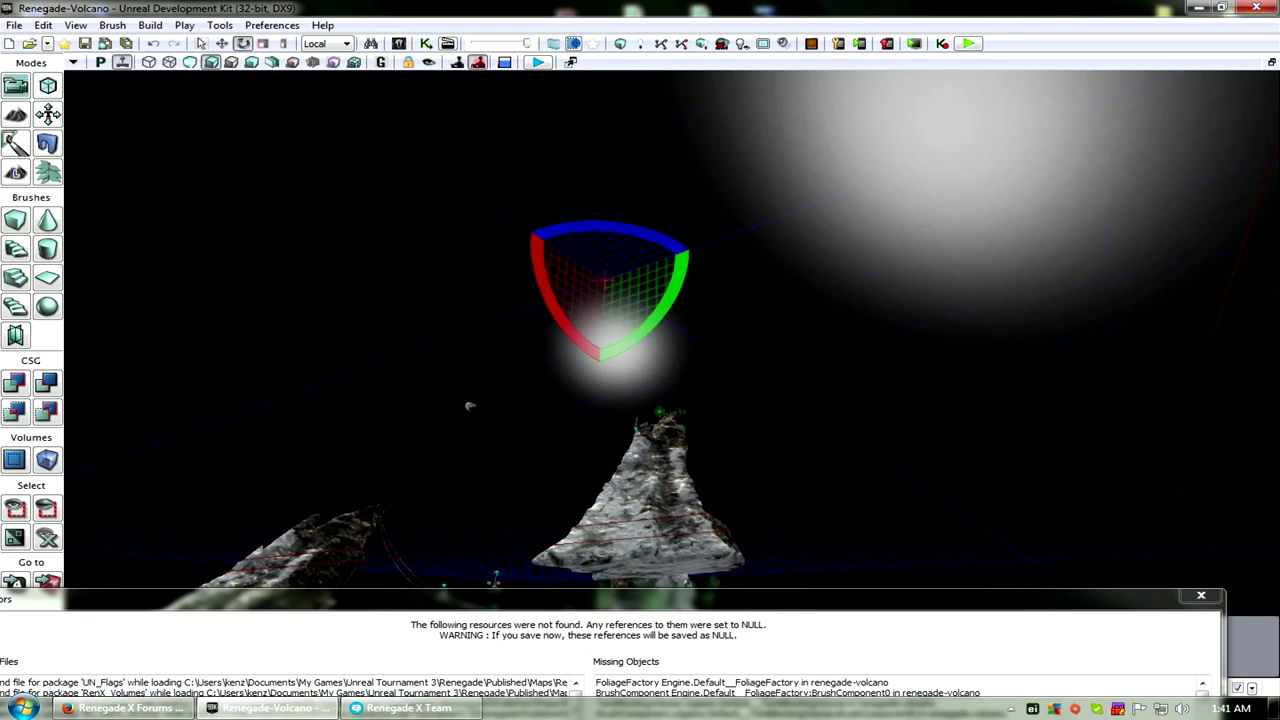
{"action": "left_click_drag", "start_coordinate": [406, 332], "coordinate": [530, 442], "text": "ctrl+alt"}
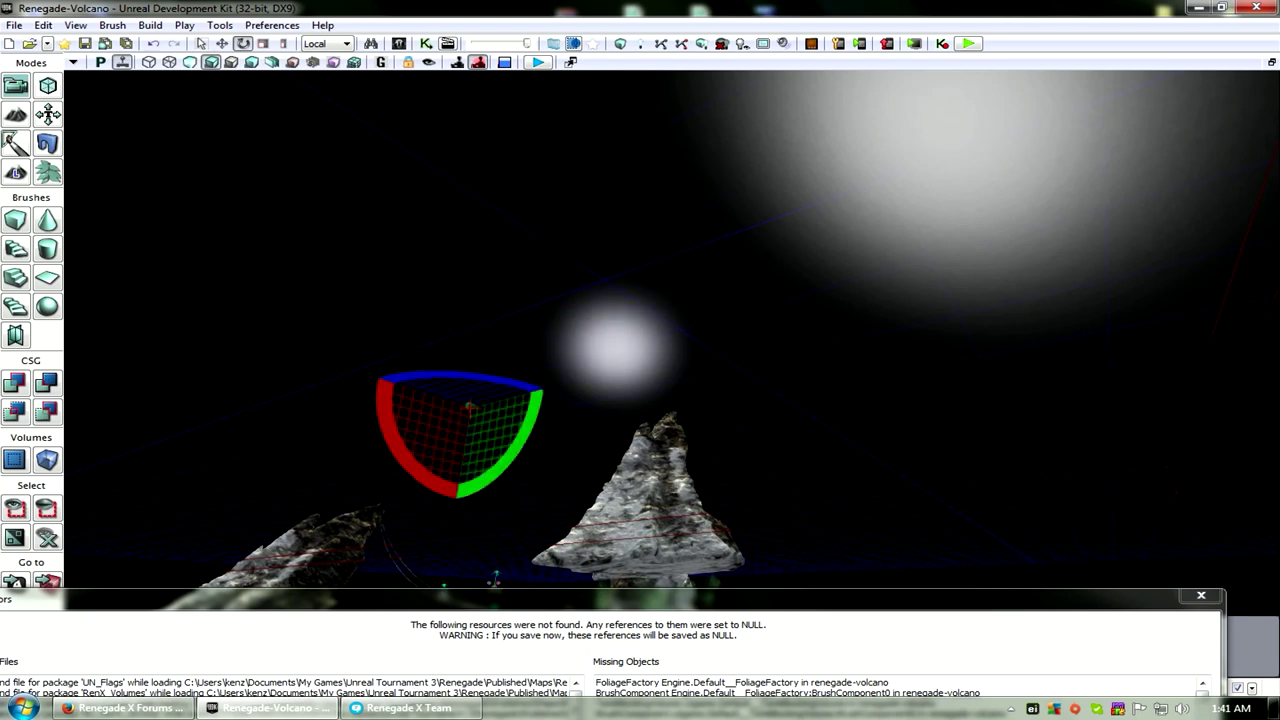
{"action": "key", "text": "Delete"}
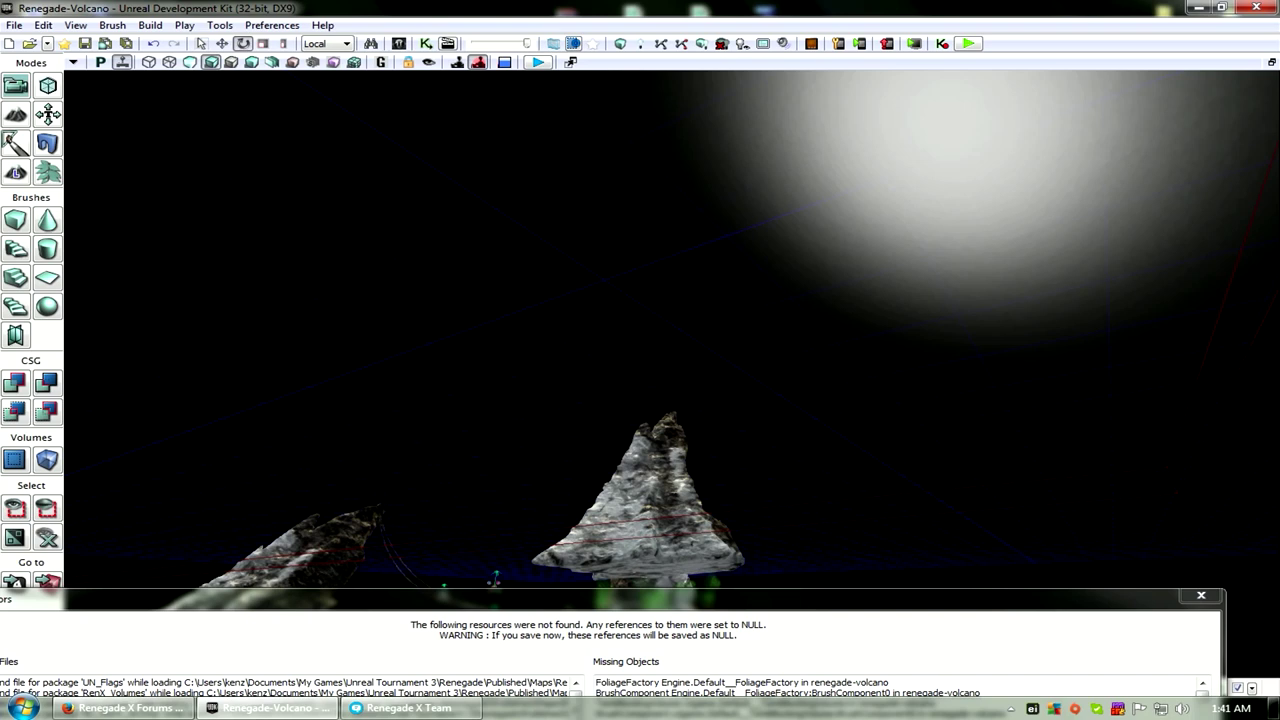
Step: Close the report of missing files and objects
{"action": "left_click", "coordinate": [645, 500]}
{"action": "key", "text": "Escape"}
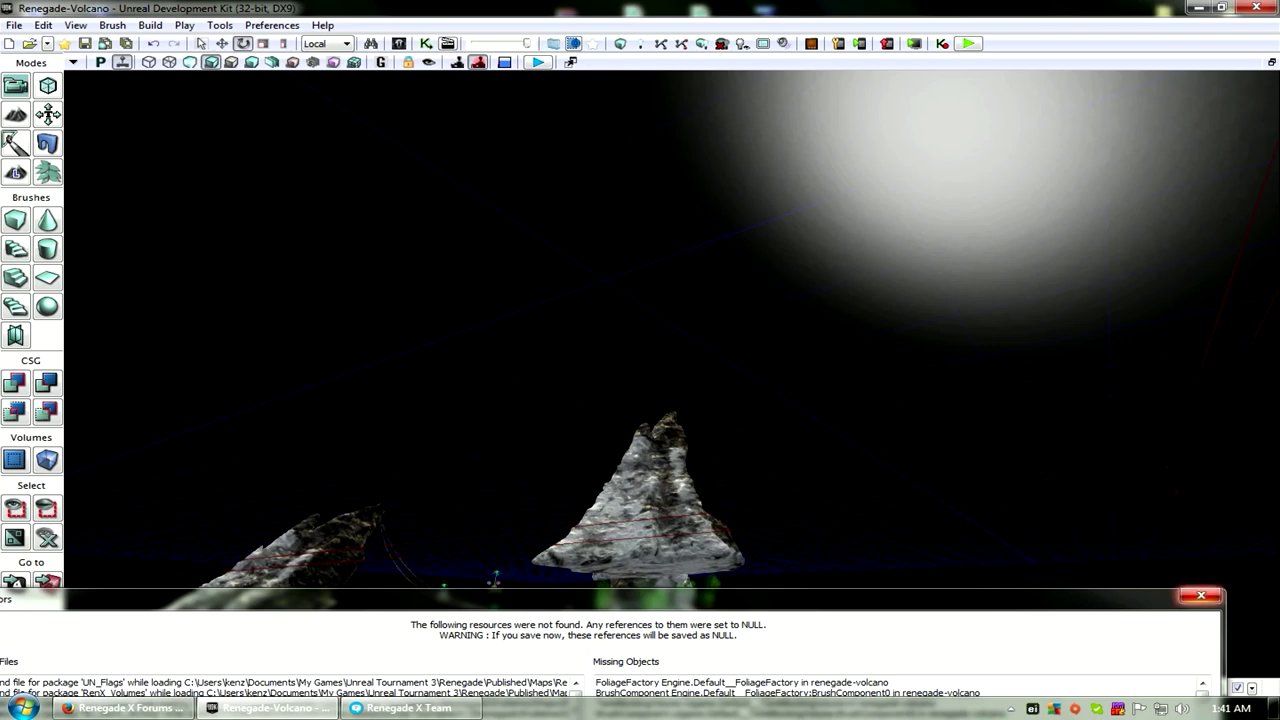
{"action": "left_click", "coordinate": [1201, 595]}
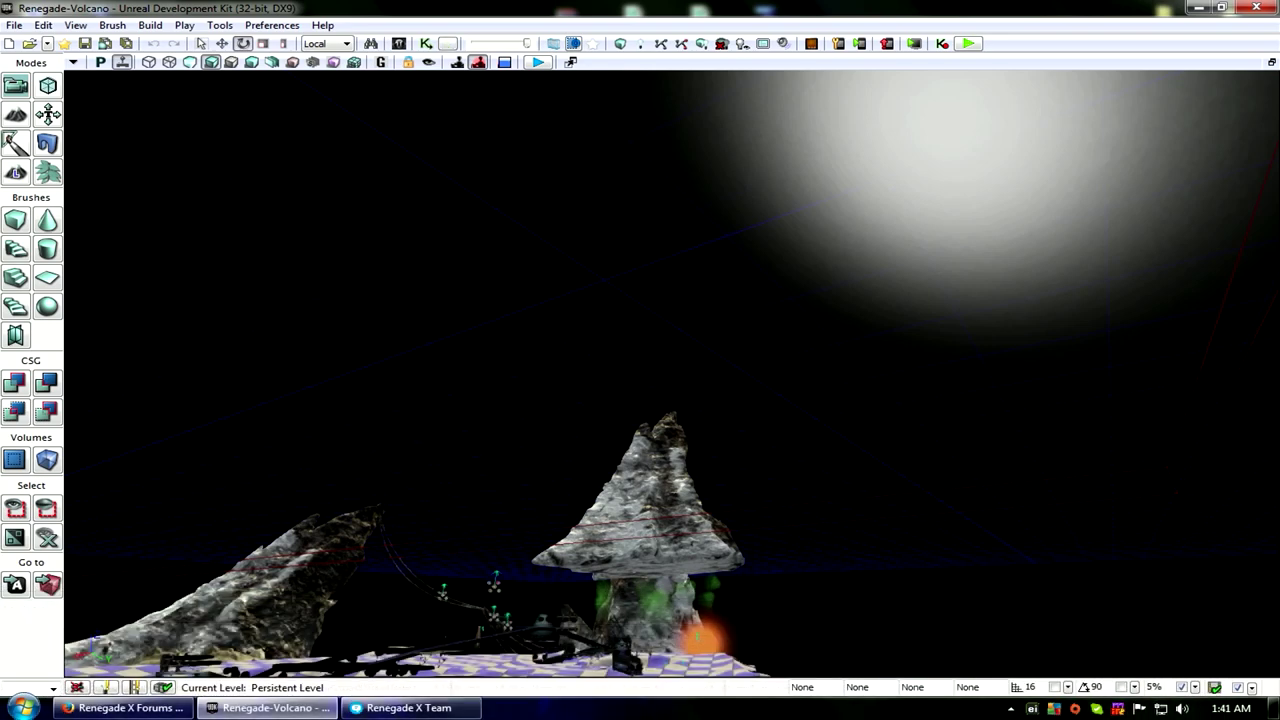
Step: Box-select the large white glow remaining in the sky and delete it
{"action": "left_click_drag", "start_coordinate": [760, 83], "coordinate": [1152, 307], "text": "ctrl+alt"}
{"action": "mouse_move", "coordinate": [640, 330]}
{"action": "right_mouse_down"}
{"action": "mouse_move", "coordinate": [700, 230]}
{"action": "mouse_move", "coordinate": [780, 210]}
{"action": "mouse_move", "coordinate": [870, 215]}
{"action": "right_mouse_up"}
{"action": "mouse_move", "coordinate": [434, 158]}
{"action": "left_mouse_down", "text": "ctrl+alt"}
{"action": "mouse_move", "coordinate": [706, 354]}
{"action": "mouse_move", "coordinate": [986, 596]}
{"action": "left_mouse_up", "text": "ctrl+alt"}
{"action": "key", "text": "Delete"}
{"action": "right_click_drag", "start_coordinate": [986, 596], "coordinate": [910, 676]}
{"action": "right_click_drag", "start_coordinate": [670, 370], "coordinate": [690, 275]}
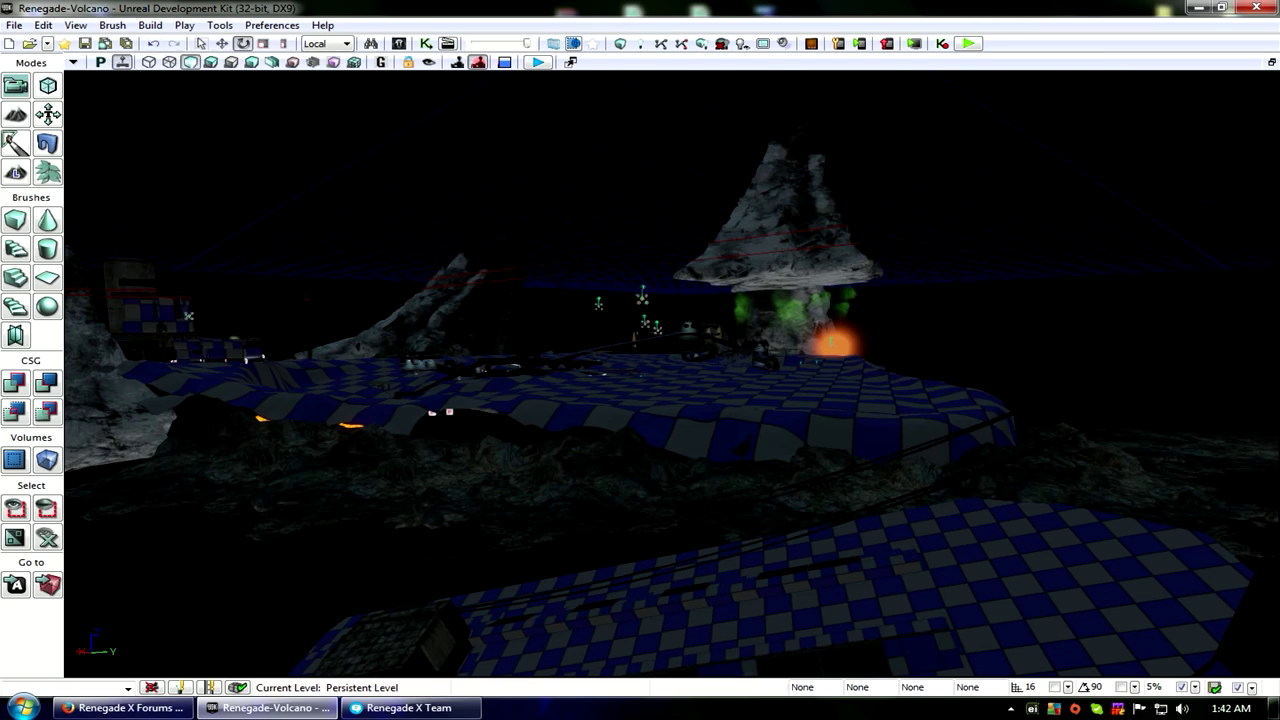
Step: Switch the viewport to unlit shading, then box-select the small actors between the two rock formations for deletion
{"action": "key", "text": "alt+3"}
{"action": "left_click_drag", "start_coordinate": [494, 280], "coordinate": [790, 284]}
{"action": "left_click_drag", "start_coordinate": [494, 280], "coordinate": [646, 386], "text": "ctrl+alt"}
{"action": "key", "text": "Delete"}
{"action": "right_click_drag", "start_coordinate": [646, 386], "coordinate": [320, 387]}
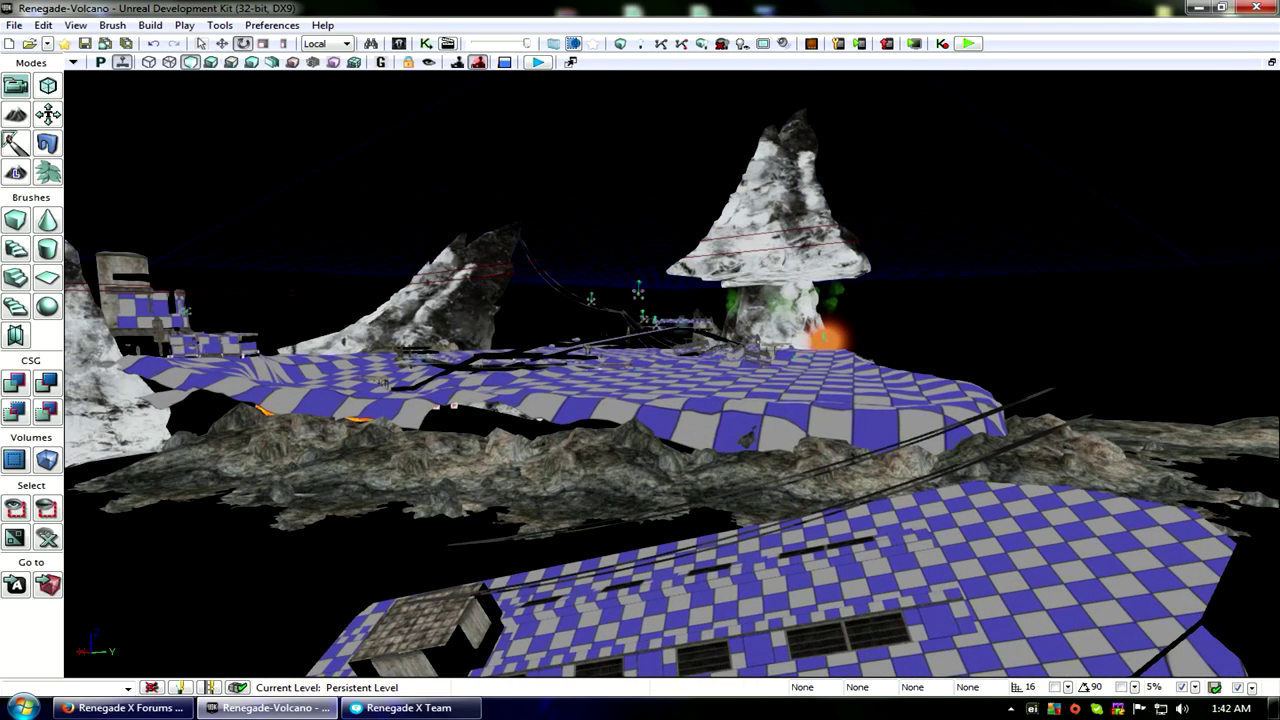
{"action": "left_click_drag", "start_coordinate": [640, 400], "coordinate": [640, 340]}
{"action": "right_click_drag", "start_coordinate": [640, 340], "coordinate": [480, 385]}
{"action": "left_click_drag", "start_coordinate": [480, 385], "coordinate": [530, 170]}
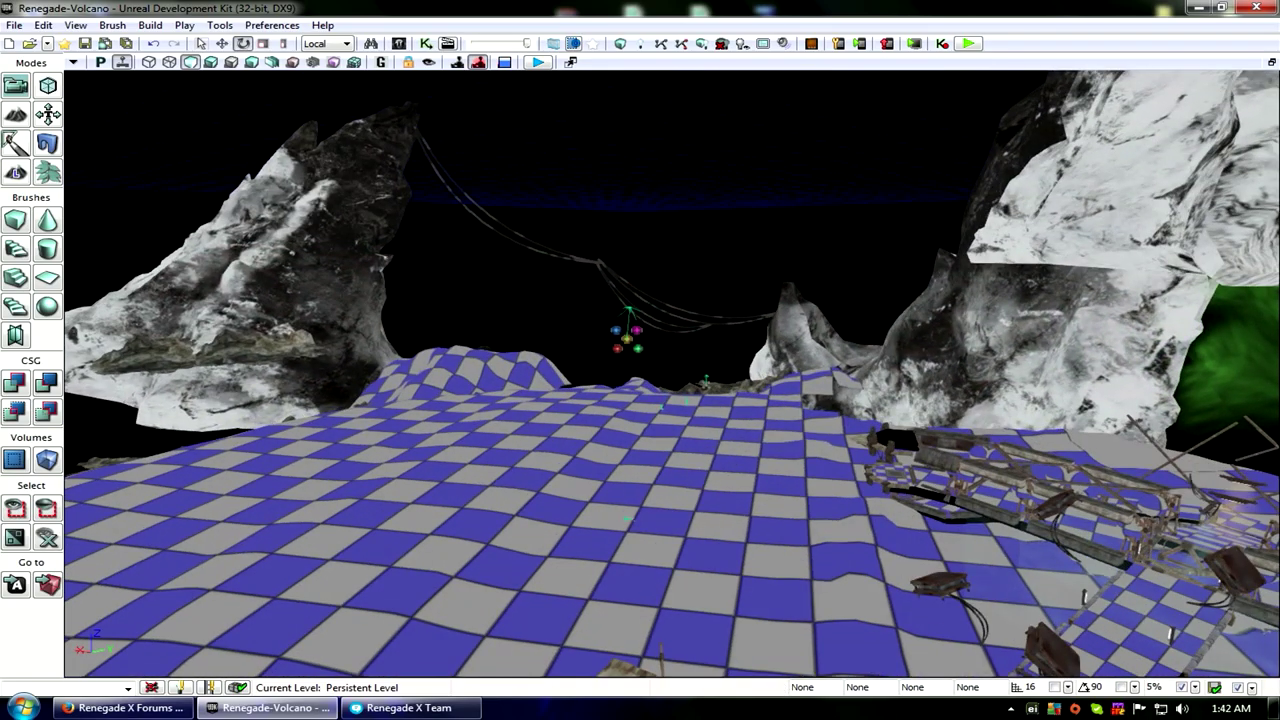
{"action": "left_click", "coordinate": [627, 519]}
{"action": "right_click", "coordinate": [630, 498]}
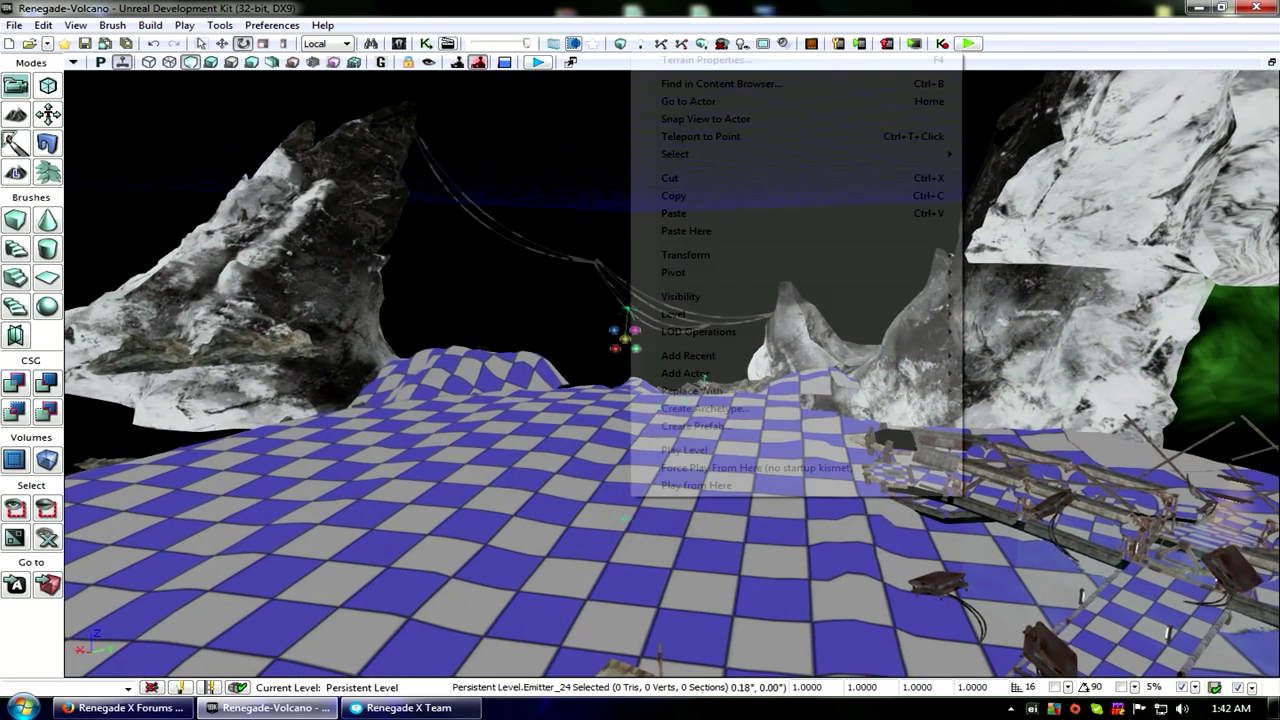
{"action": "left_click", "coordinate": [625, 505]}
{"action": "left_click_drag", "start_coordinate": [625, 505], "coordinate": [910, 215]}
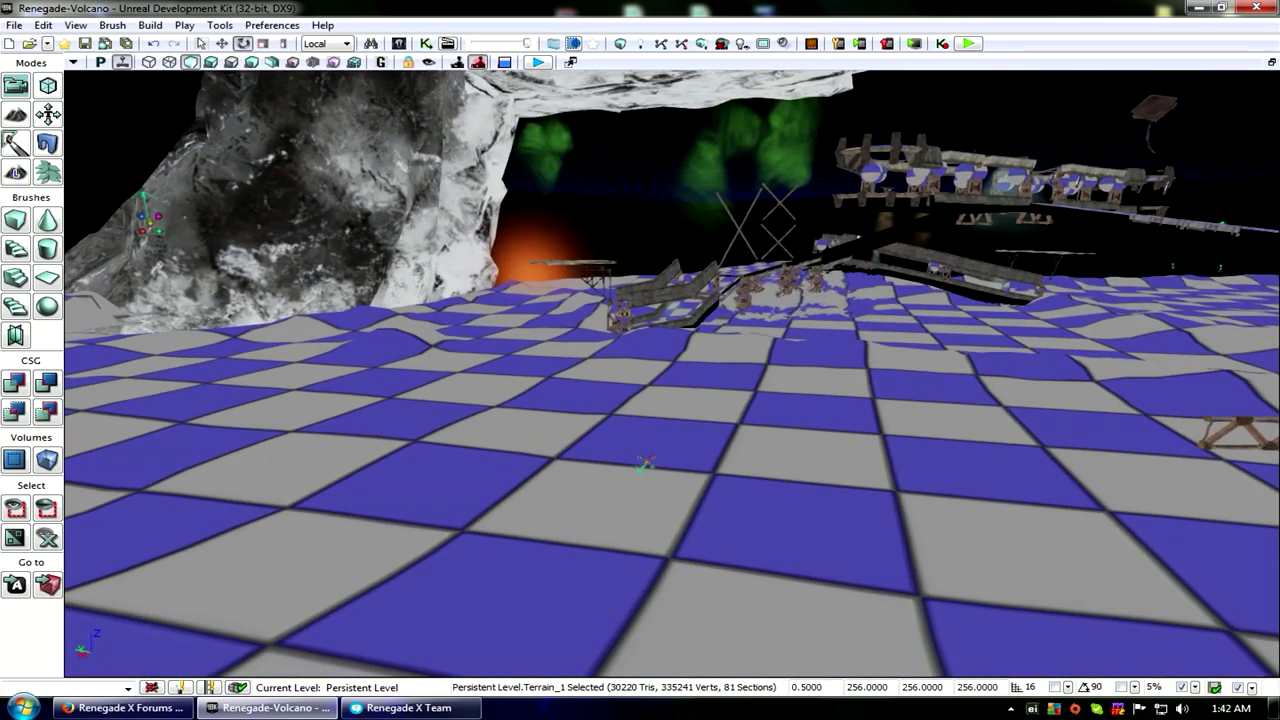
Step: Select all emitters matching the one on the checkered terrain and delete them
{"action": "left_click", "coordinate": [646, 462]}
{"action": "right_click", "coordinate": [646, 462]}
{"action": "mouse_move", "coordinate": [686, 326]}
{"action": "left_click", "coordinate": [465, 382]}
{"action": "left_click_drag", "start_coordinate": [465, 382], "coordinate": [440, 460]}
{"action": "key", "text": "Delete"}
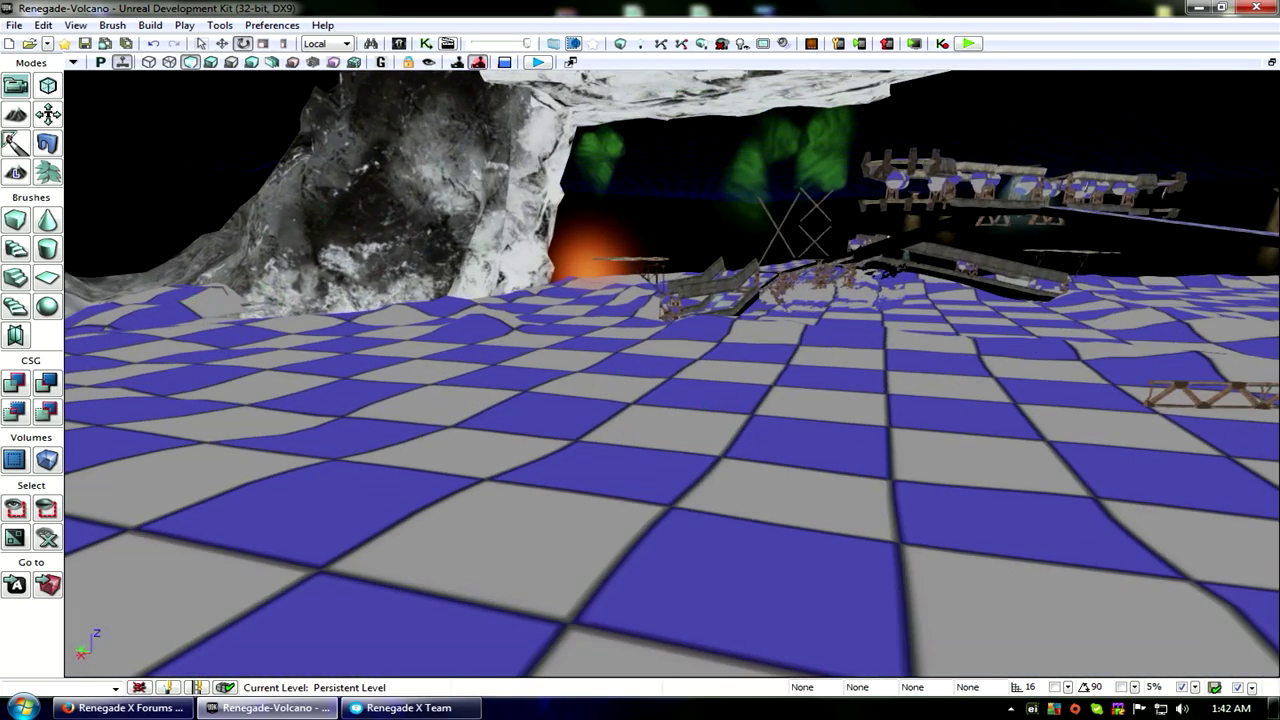
Step: Box-select the crossed-beam and glow meshes, extend the selection to all matching static meshes of this class, and delete them
{"action": "left_click_drag", "start_coordinate": [640, 400], "coordinate": [650, 220]}
{"action": "left_click_drag", "start_coordinate": [831, 177], "coordinate": [974, 280], "text": "ctrl+alt"}
{"action": "right_click", "coordinate": [905, 230]}
{"action": "mouse_move", "coordinate": [950, 200]}
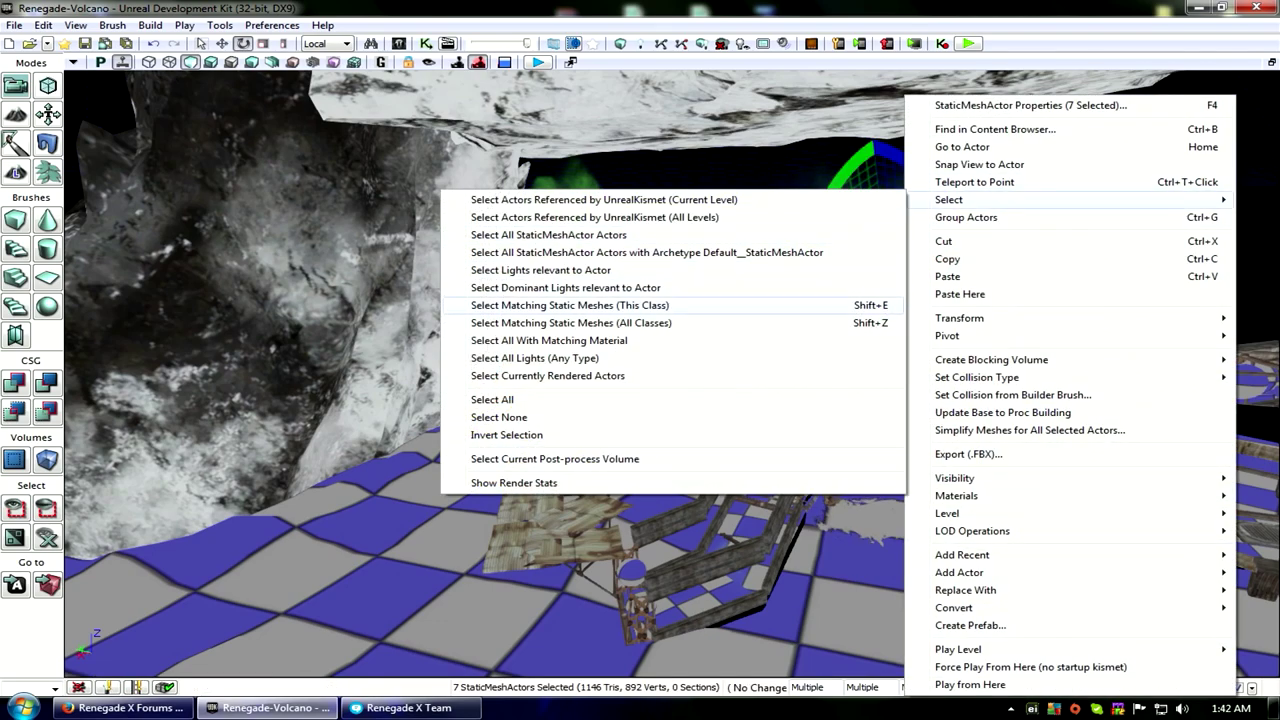
{"action": "left_click", "coordinate": [570, 305]}
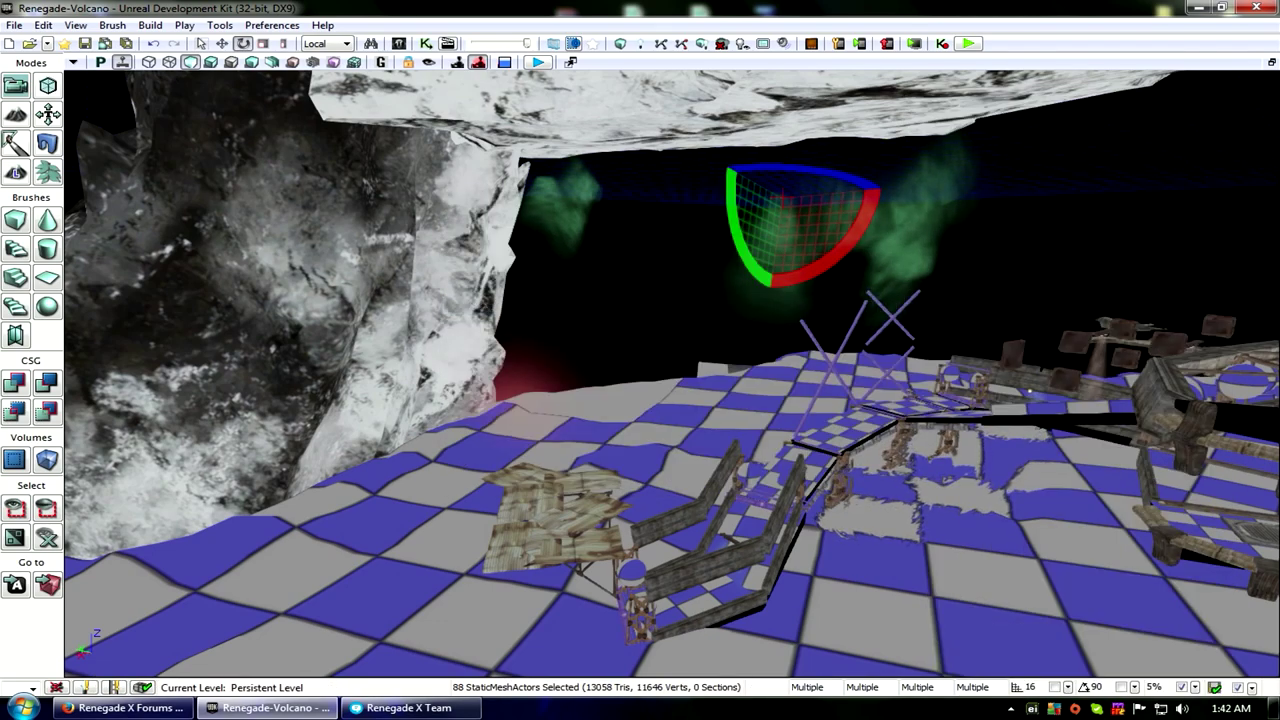
{"action": "key", "text": "Escape"}
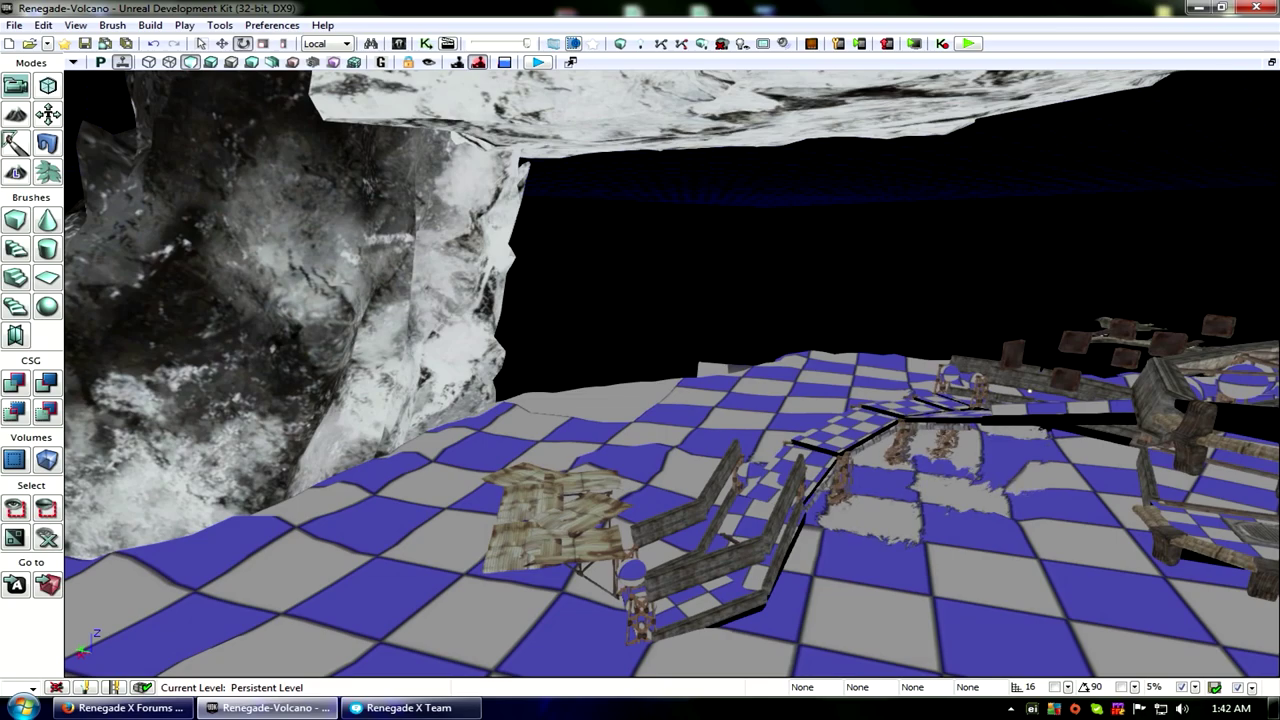
Step: Select the flat static mesh cutting through the terrain beside the wooden walkway and remove it
{"action": "left_click", "coordinate": [640, 440]}
{"action": "left_click", "coordinate": [930, 495]}
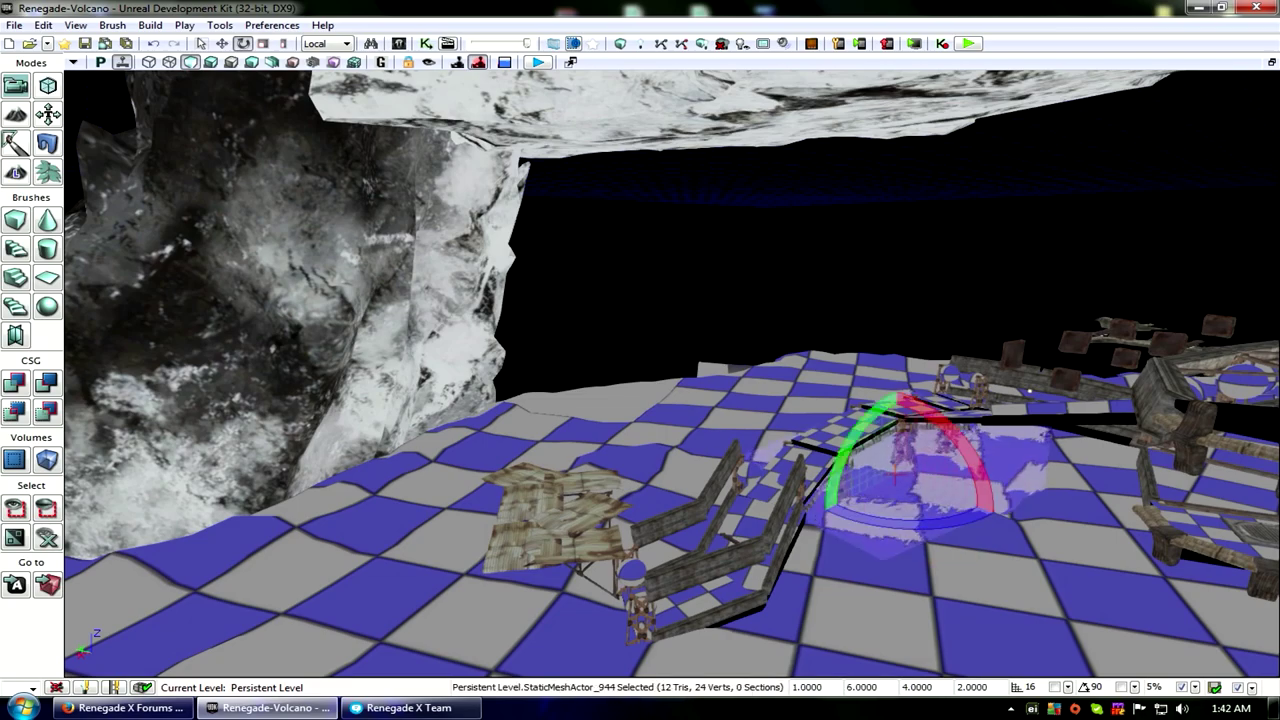
{"action": "left_click_drag", "start_coordinate": [672, 374], "coordinate": [780, 450]}
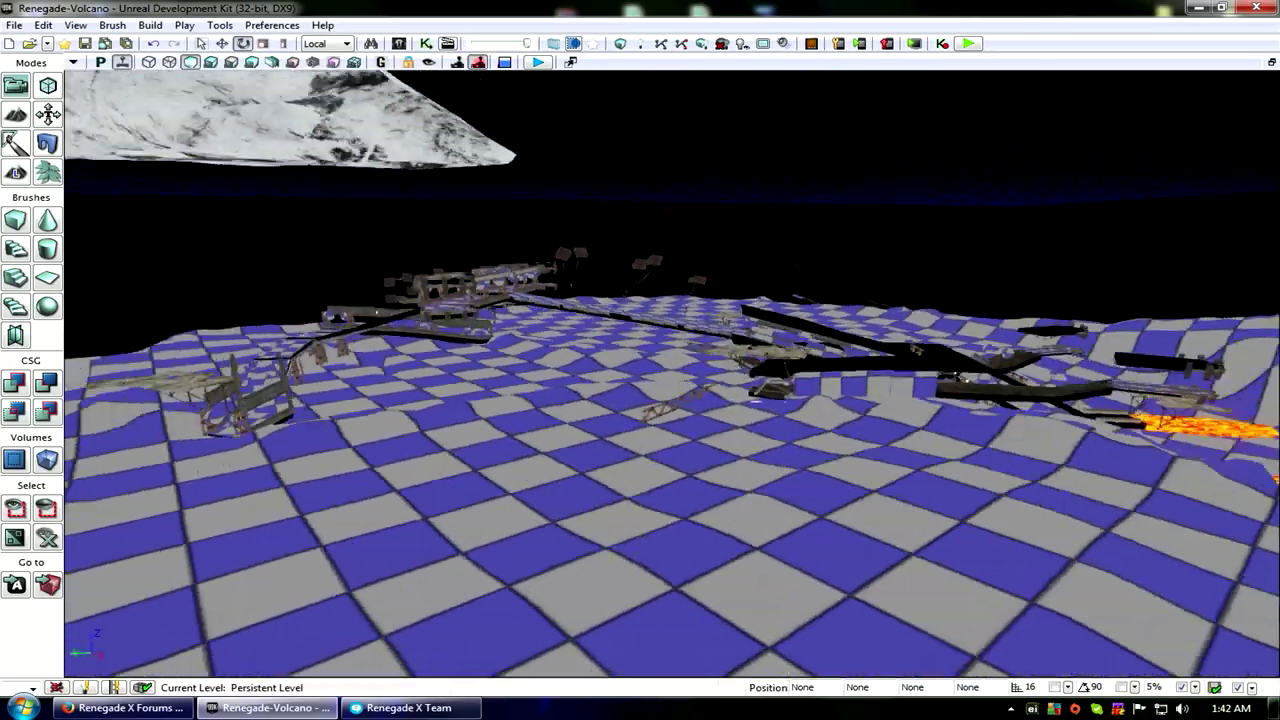
{"action": "left_click_drag", "start_coordinate": [672, 374], "coordinate": [600, 280]}
{"action": "right_click_drag", "start_coordinate": [672, 374], "coordinate": [690, 510]}
{"action": "right_click_drag", "start_coordinate": [672, 374], "coordinate": [460, 410]}
{"action": "right_click_drag", "start_coordinate": [672, 374], "coordinate": [865, 305]}
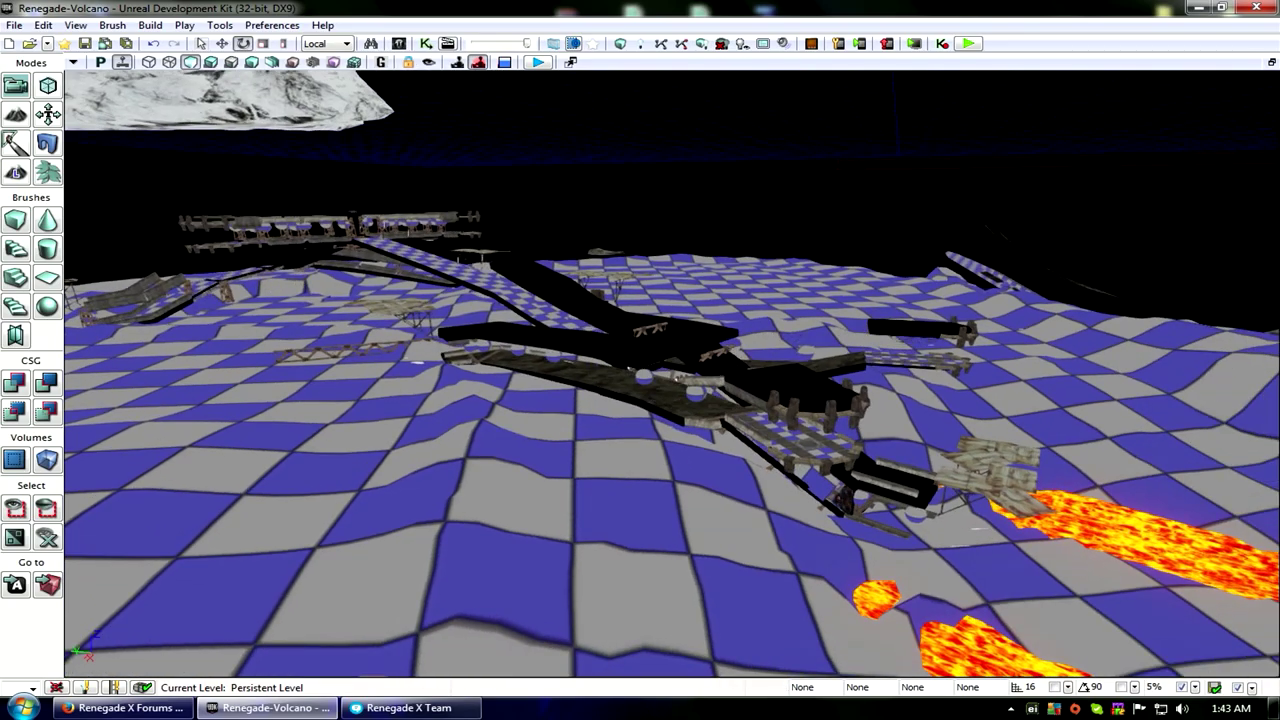
{"action": "right_click_drag", "start_coordinate": [672, 374], "coordinate": [465, 372]}
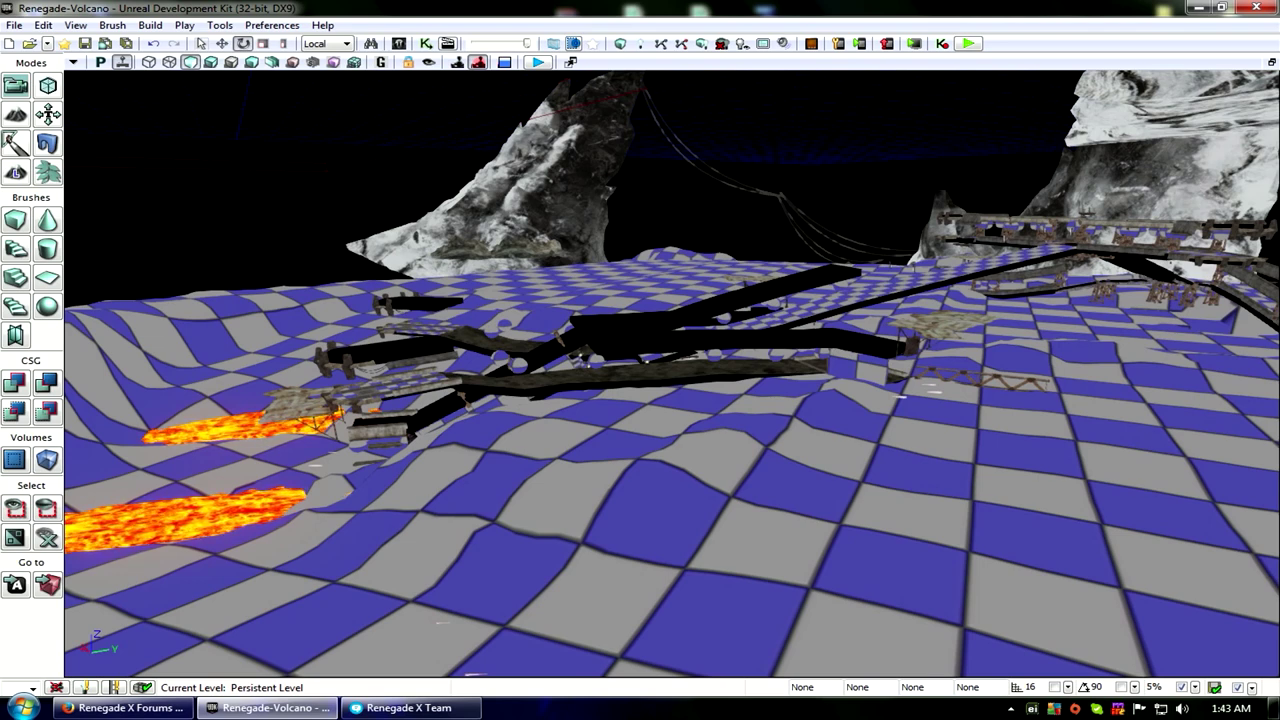
Step: Select the 'bLock' prefab instance near the walkways and try to extend the selection to matching static meshes of this class
{"action": "left_click_drag", "start_coordinate": [694, 436], "coordinate": [780, 350]}
{"action": "right_click", "coordinate": [694, 436]}
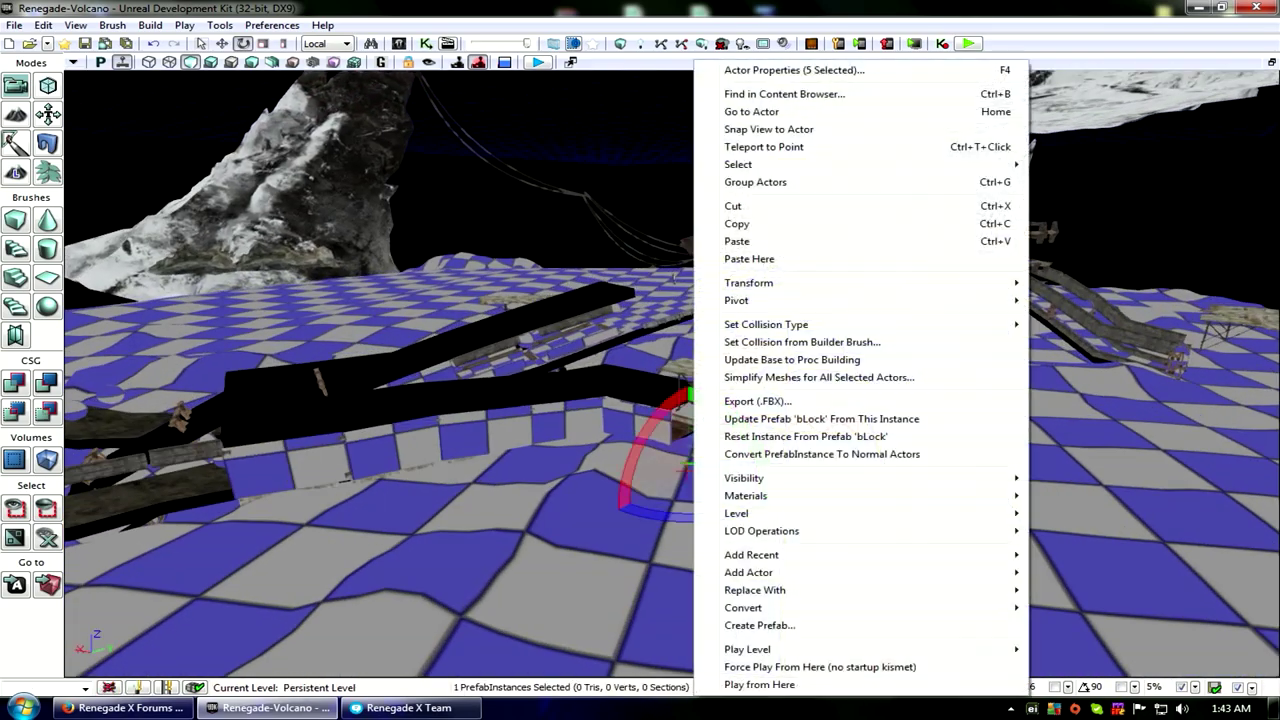
{"action": "mouse_move", "coordinate": [738, 164]}
{"action": "left_click", "coordinate": [450, 288]}
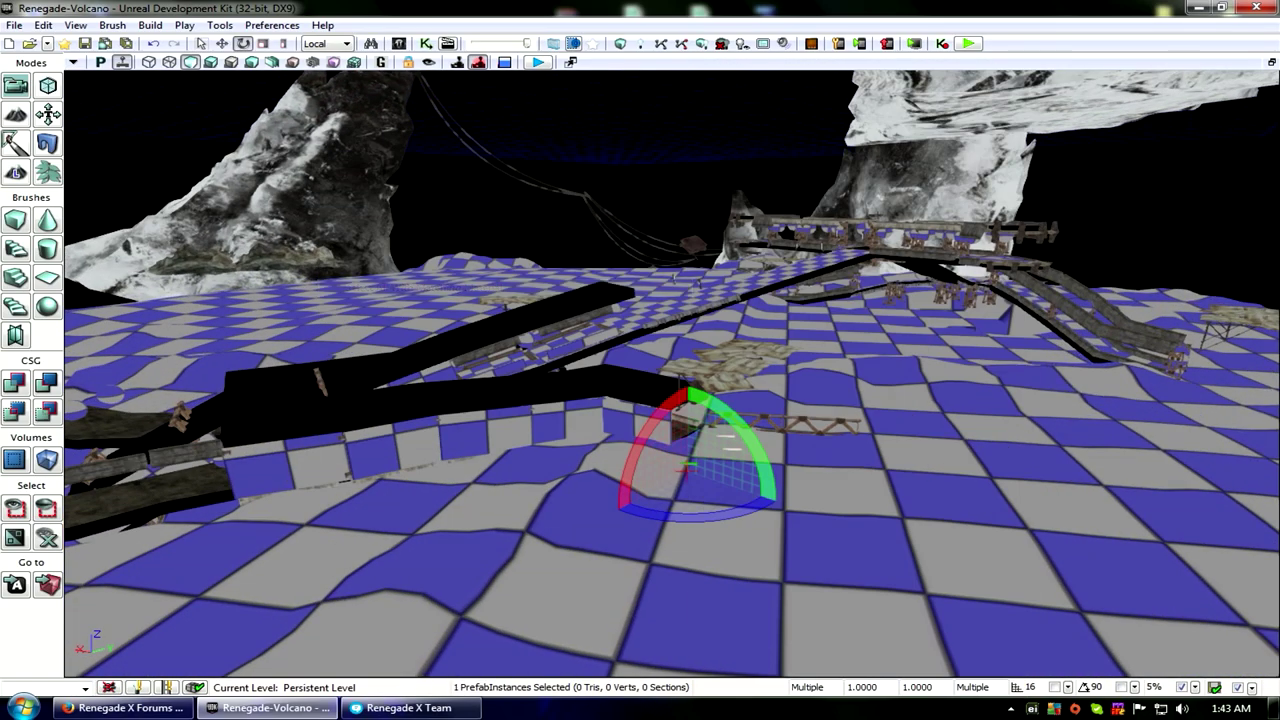
{"action": "right_click_drag", "start_coordinate": [672, 374], "coordinate": [720, 525]}
{"action": "right_click_drag", "start_coordinate": [450, 294], "coordinate": [450, 282]}
{"action": "right_click", "coordinate": [553, 285]}
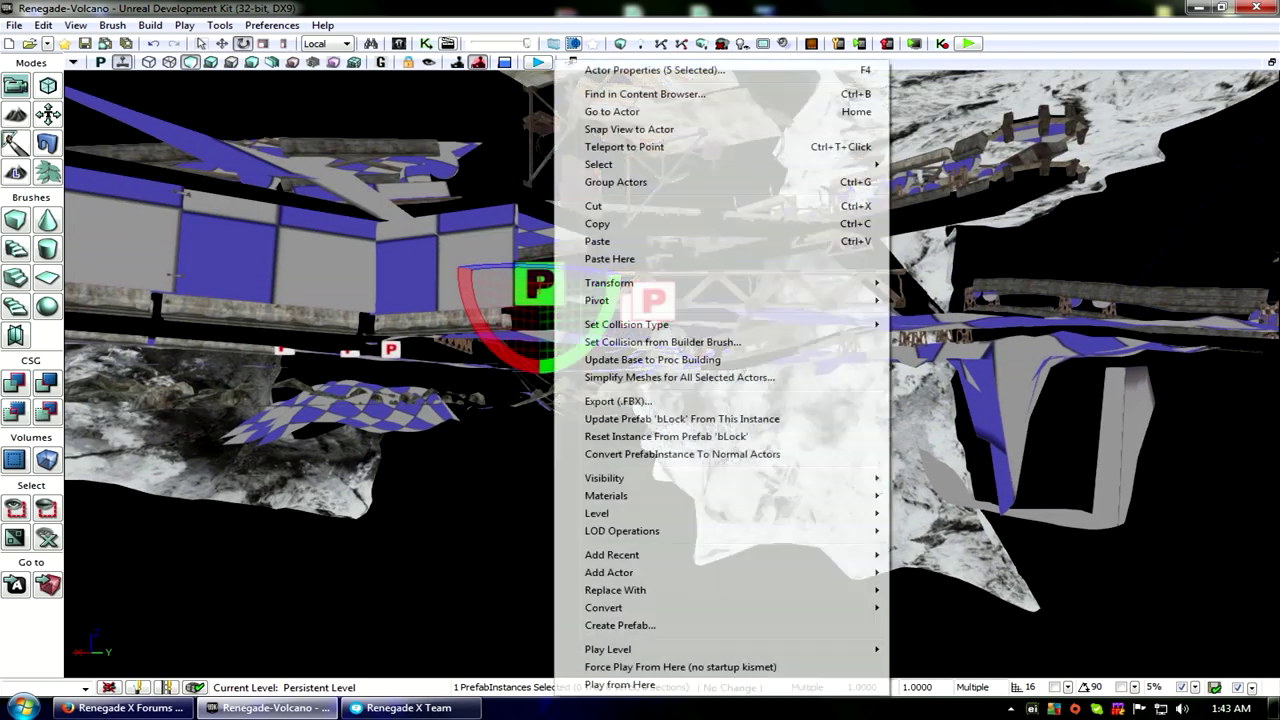
{"action": "mouse_move", "coordinate": [620, 164]}
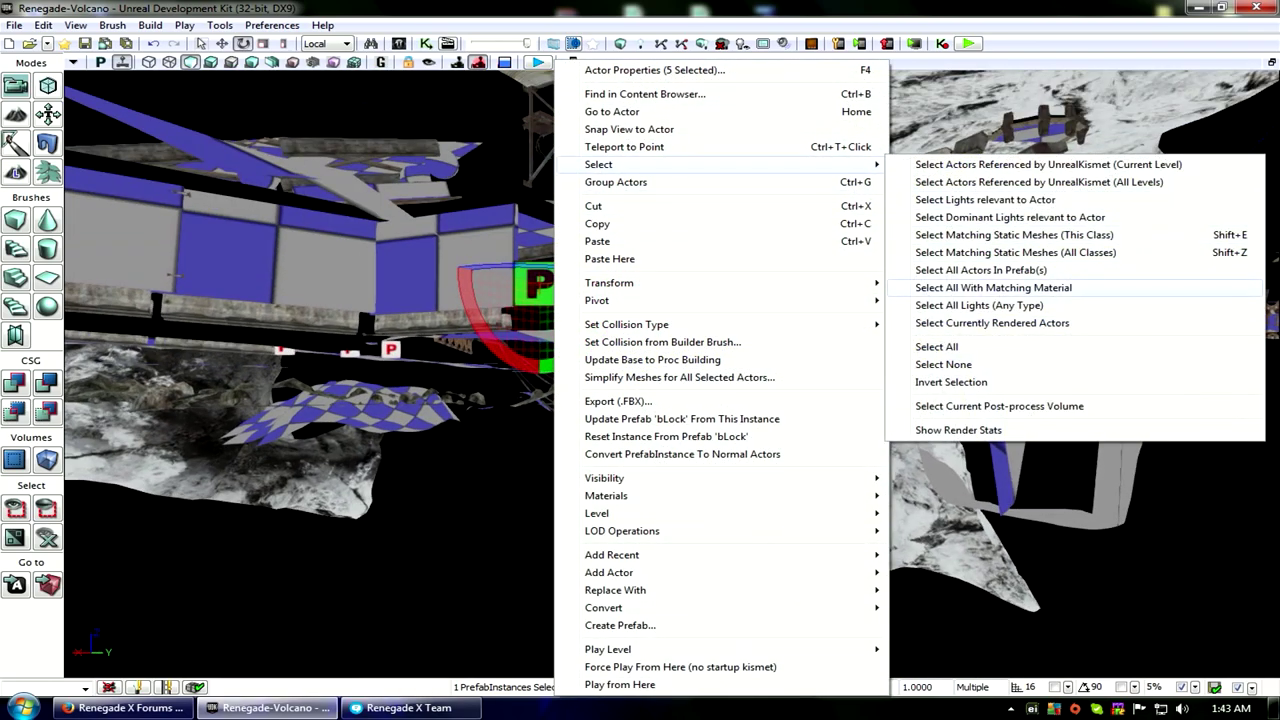
{"action": "left_click", "coordinate": [1012, 234]}
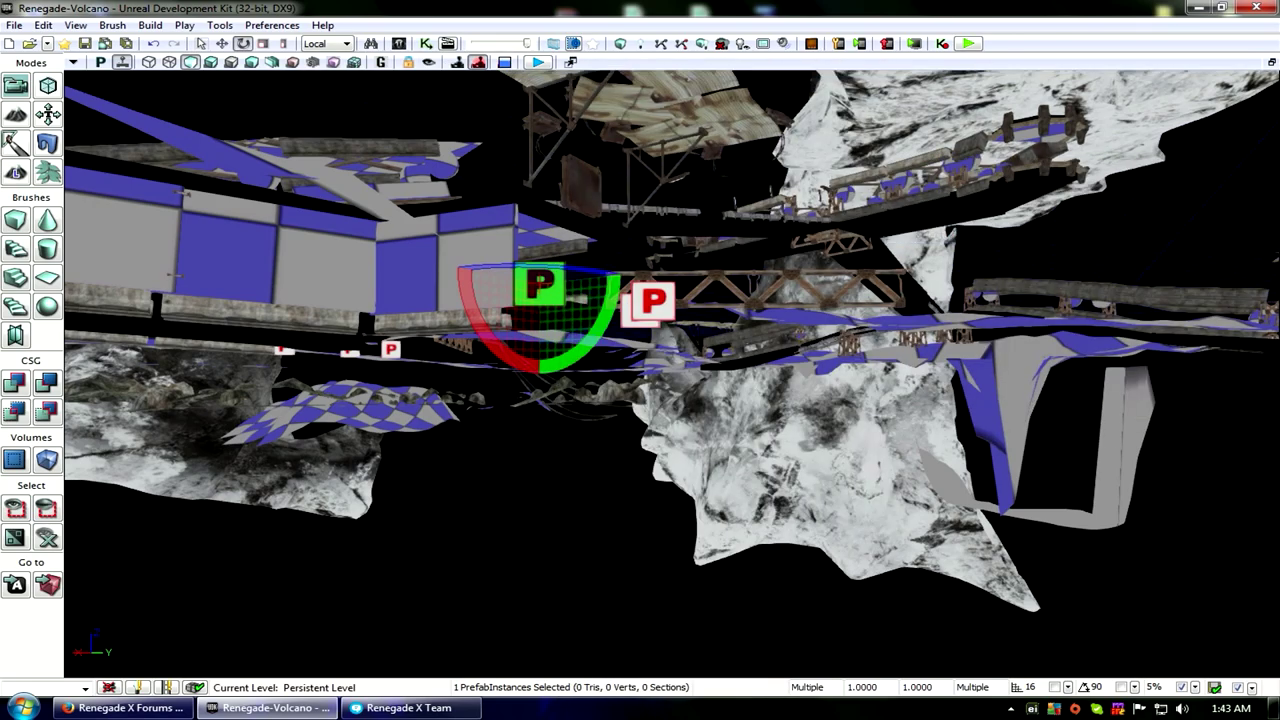
Step: Add the two neighbouring prefab instances and the three beneath the terrain edge near the lava to the selection
{"action": "left_click", "coordinate": [654, 302], "text": "ctrl"}
{"action": "left_click", "coordinate": [628, 314], "text": "ctrl"}
{"action": "right_click_drag", "start_coordinate": [630, 314], "coordinate": [1160, 338]}
{"action": "key", "text": "w"}
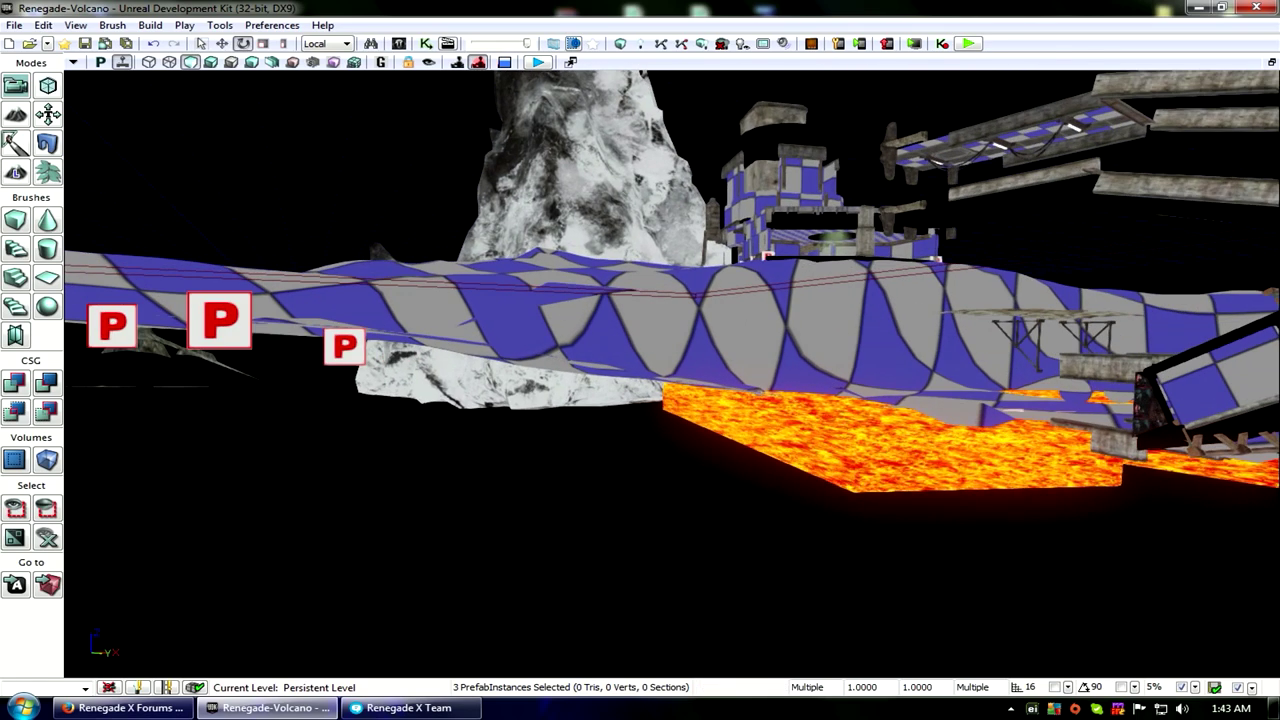
{"action": "left_click", "coordinate": [112, 326], "text": "ctrl"}
{"action": "left_click", "coordinate": [219, 321], "text": "ctrl"}
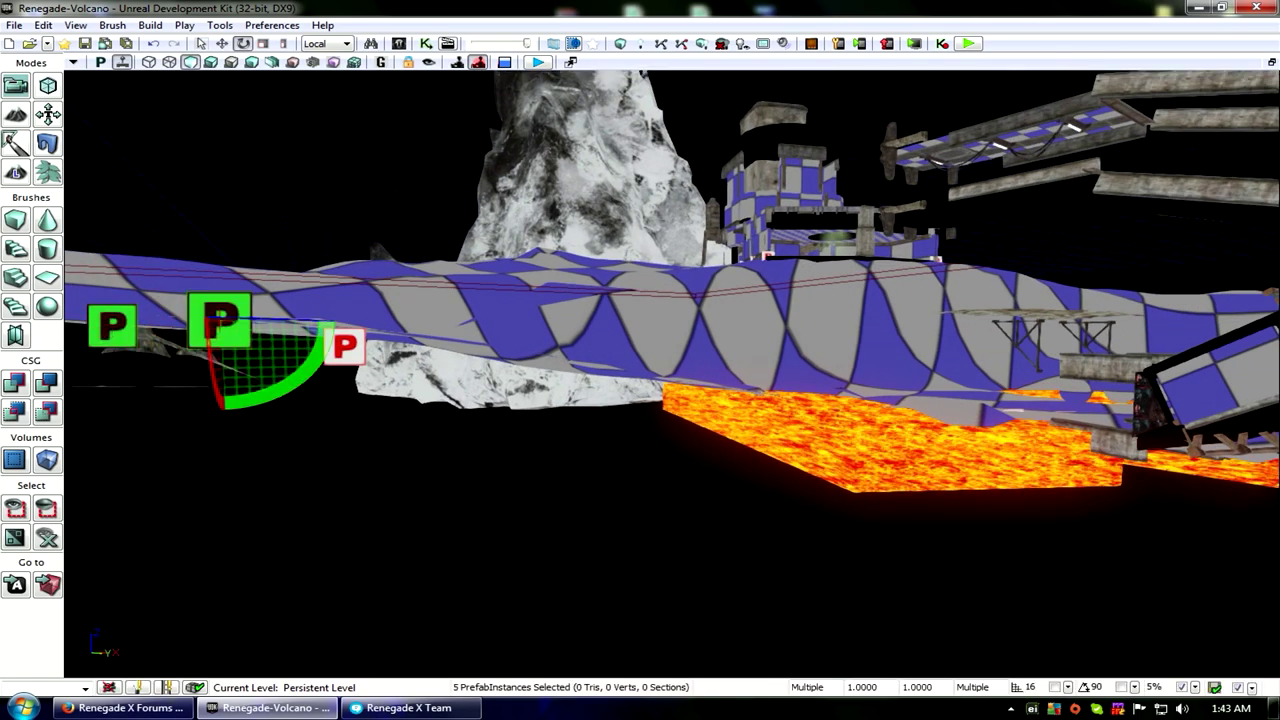
{"action": "left_click", "coordinate": [345, 346], "text": "ctrl"}
Step: Add the three prefab instances in front of the white rock's base to the selection
{"action": "right_click_drag", "start_coordinate": [345, 346], "coordinate": [294, 346]}
{"action": "key", "text": "s"}
{"action": "key", "text": "w"}
{"action": "left_click", "coordinate": [489, 284], "text": "ctrl"}
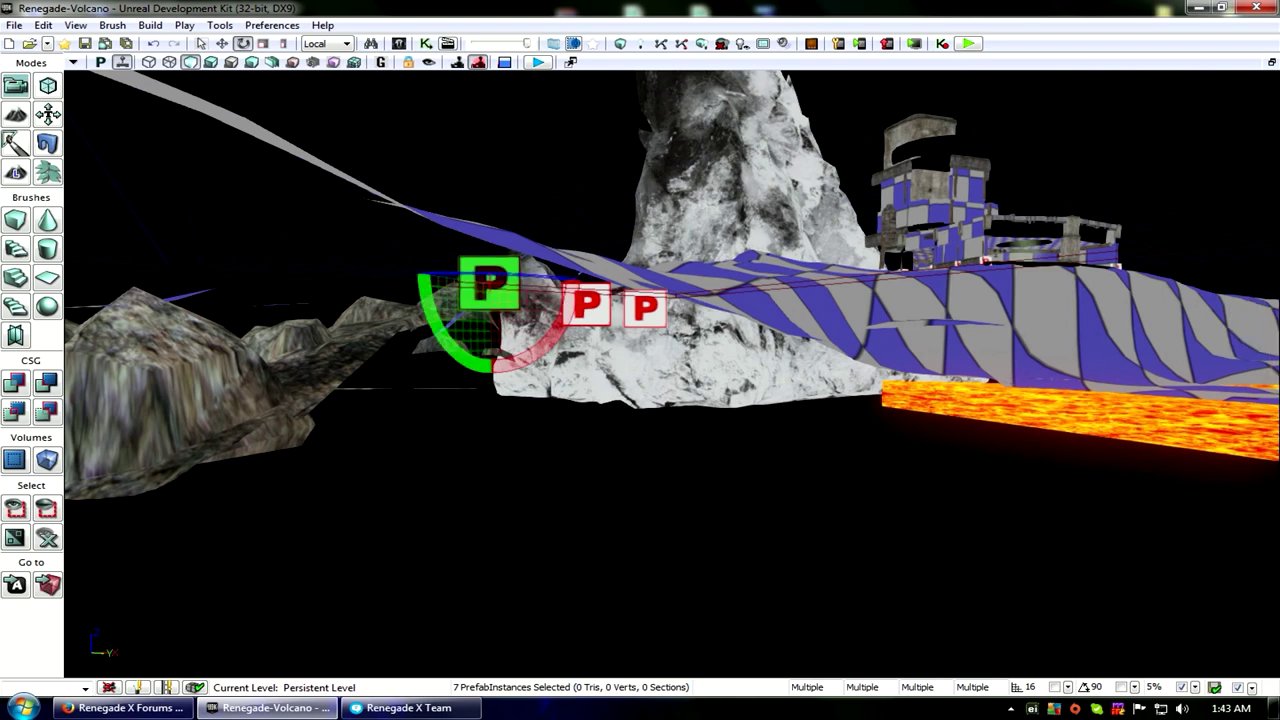
{"action": "left_click", "coordinate": [646, 311], "text": "ctrl"}
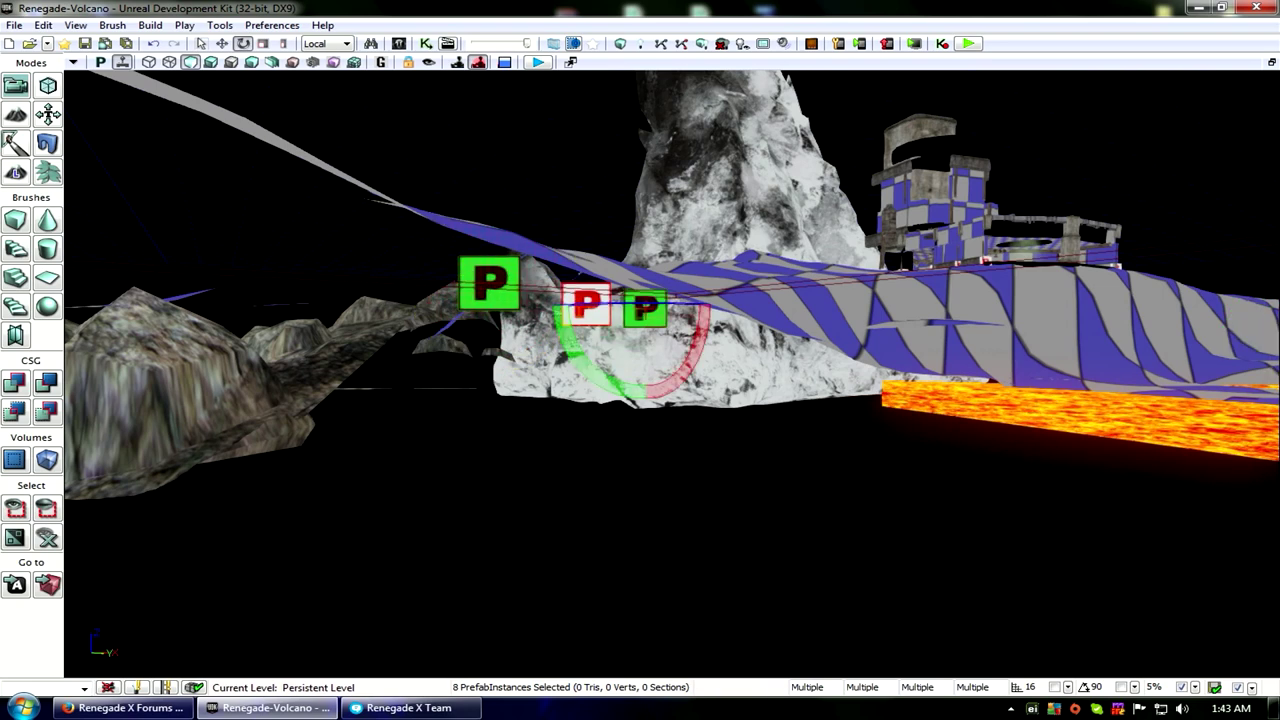
{"action": "left_click", "coordinate": [587, 306], "text": "ctrl"}
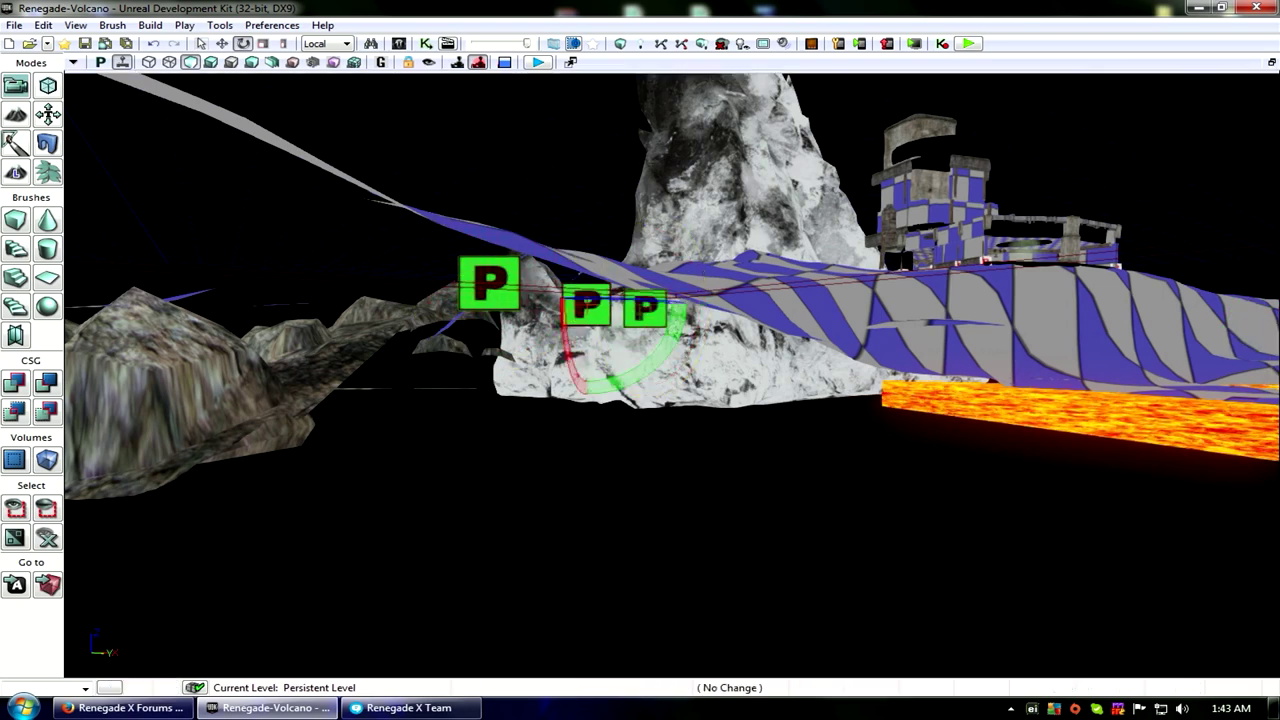
Step: Add two more prefab instances near the terrain edge by the white rock to the selection
{"action": "left_click_drag", "start_coordinate": [587, 306], "coordinate": [540, 398]}
{"action": "left_click", "coordinate": [501, 304], "text": "ctrl"}
{"action": "left_click", "coordinate": [572, 303], "text": "ctrl"}
{"action": "right_click_drag", "start_coordinate": [572, 303], "coordinate": [572, 303]}
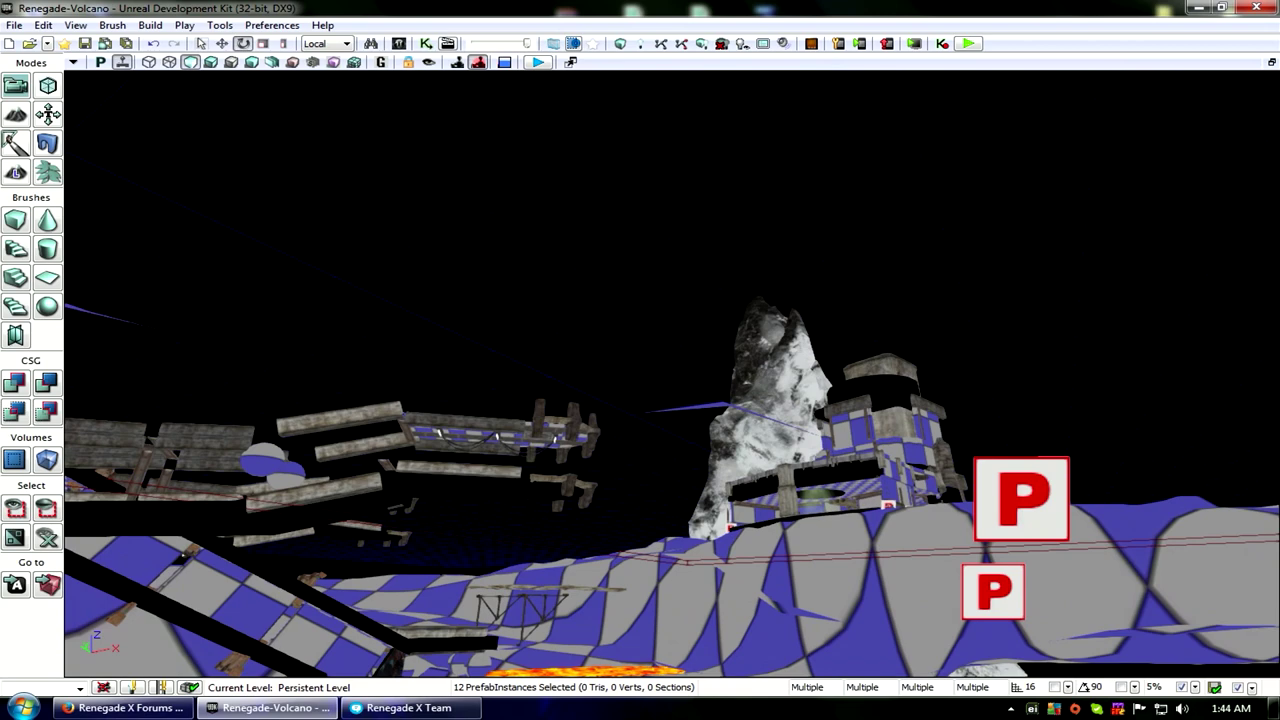
Step: Add the two prefab instances in front of the terrain slope, the one farther along it and those near the walkways to the selection
{"action": "left_click", "coordinate": [1020, 500], "text": "ctrl"}
{"action": "left_click", "coordinate": [993, 592], "text": "ctrl"}
{"action": "right_click_drag", "start_coordinate": [993, 592], "coordinate": [1110, 670]}
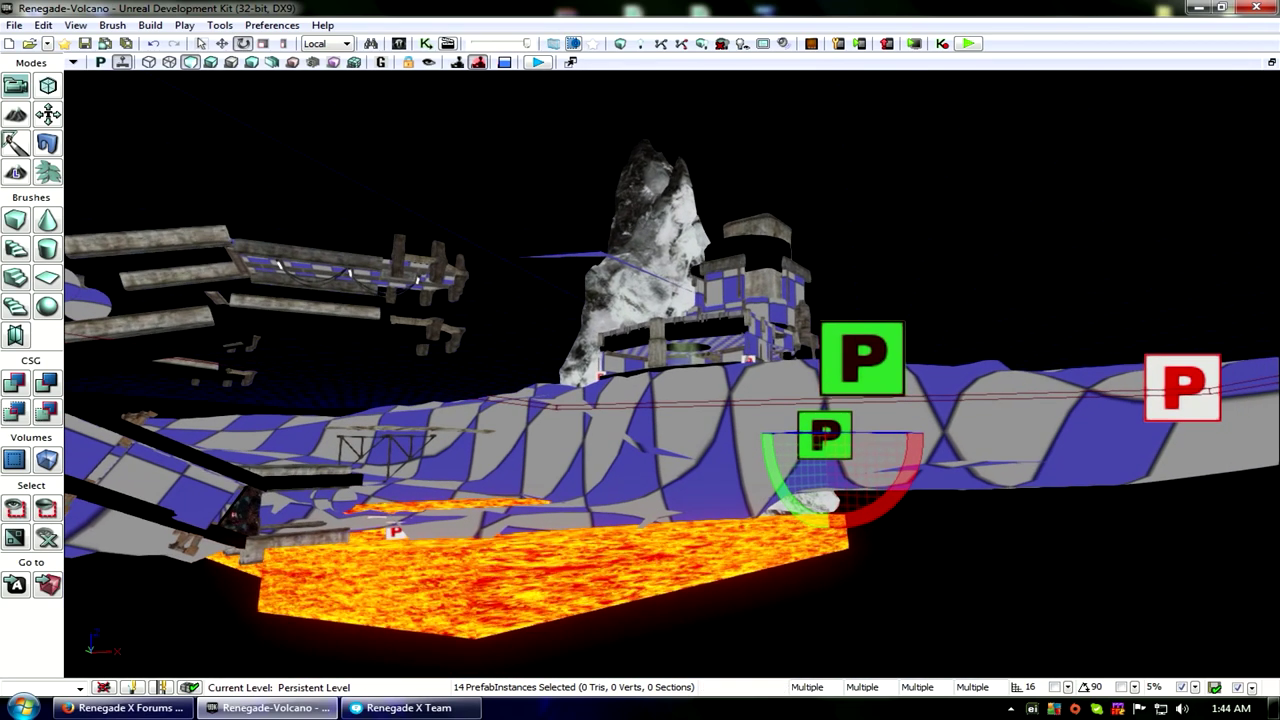
{"action": "left_click", "coordinate": [1184, 389], "text": "ctrl"}
{"action": "right_click_drag", "start_coordinate": [1184, 389], "coordinate": [1015, 380]}
{"action": "left_click", "coordinate": [507, 352], "text": "ctrl"}
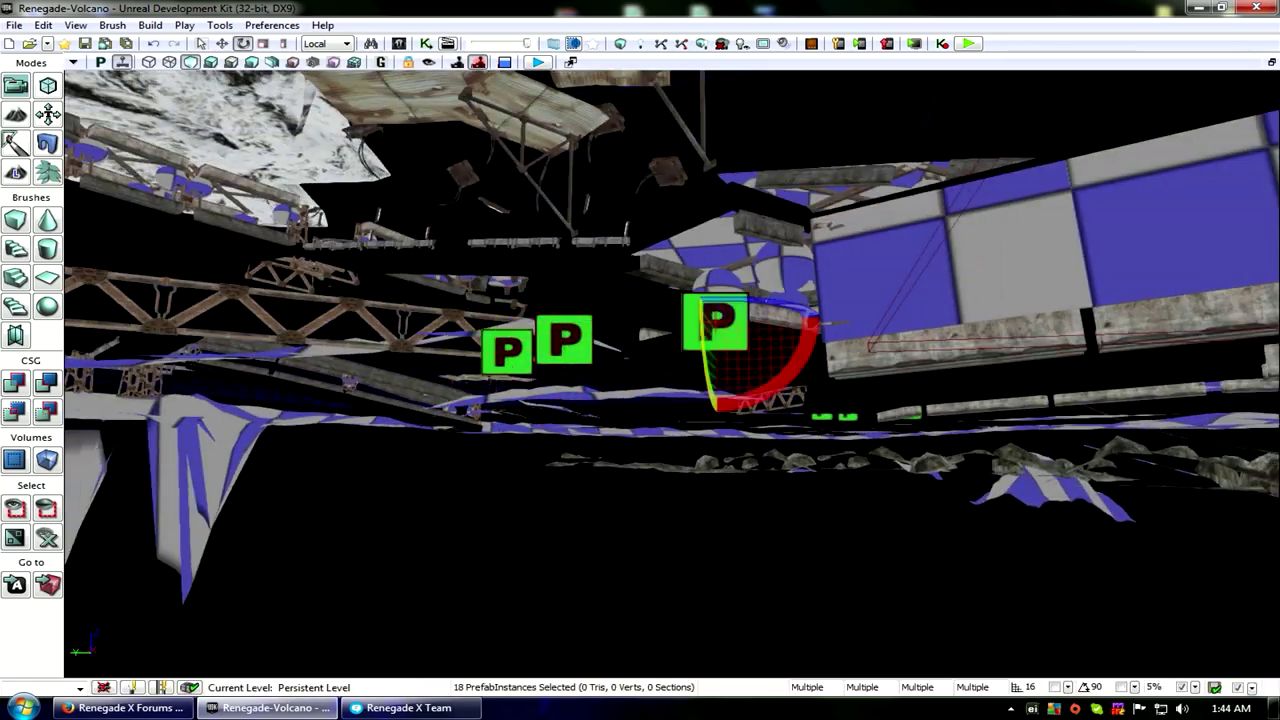
Step: Select the box brush near the floating platform beyond the terrain's edge and delete it
{"action": "left_click_drag", "start_coordinate": [715, 321], "coordinate": [690, 540]}
{"action": "right_click_drag", "start_coordinate": [507, 350], "coordinate": [507, 350]}
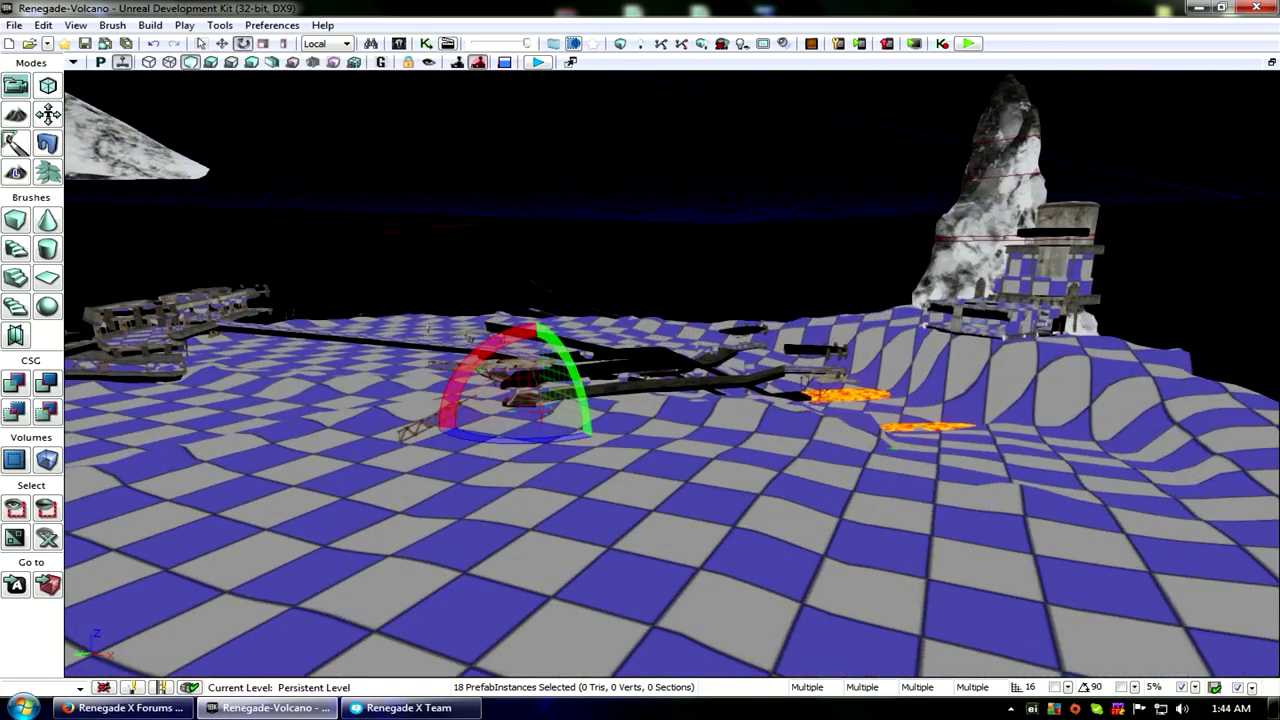
{"action": "middle_click_drag", "start_coordinate": [507, 350], "coordinate": [507, 500]}
{"action": "right_click_drag", "start_coordinate": [507, 350], "coordinate": [507, 350]}
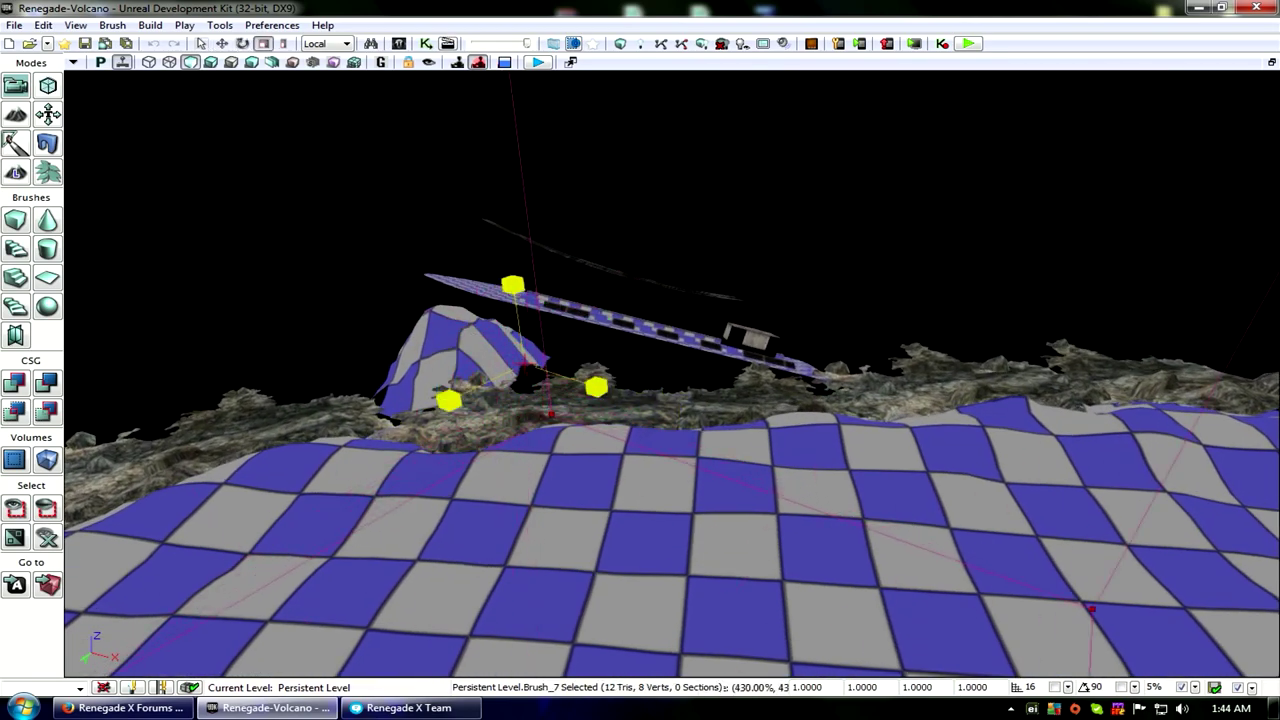
{"action": "right_click_drag", "start_coordinate": [507, 350], "coordinate": [507, 350]}
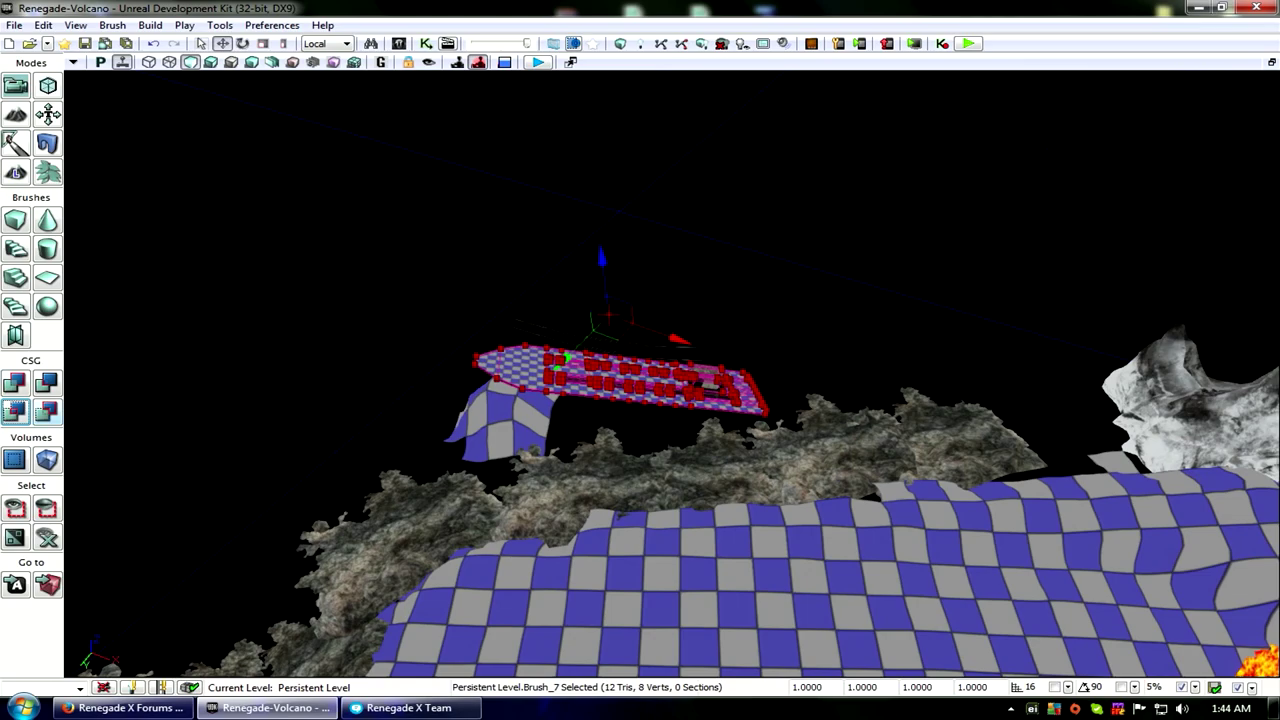
{"action": "mouse_move", "coordinate": [640, 370]}
{"action": "right_mouse_down"}
{"action": "mouse_move", "coordinate": [640, 330]}
{"action": "mouse_move", "coordinate": [640, 390]}
{"action": "mouse_move", "coordinate": [660, 330]}
{"action": "mouse_move", "coordinate": [760, 380]}
{"action": "mouse_move", "coordinate": [600, 360]}
{"action": "right_mouse_up"}
{"action": "key", "text": "Delete"}
Step: Box-select the floating platform's brushes and meshes, exclude the nearby rocks from the selection, and delete the platform
{"action": "left_click_drag", "start_coordinate": [899, 535], "coordinate": [920, 547], "text": "ctrl+alt"}
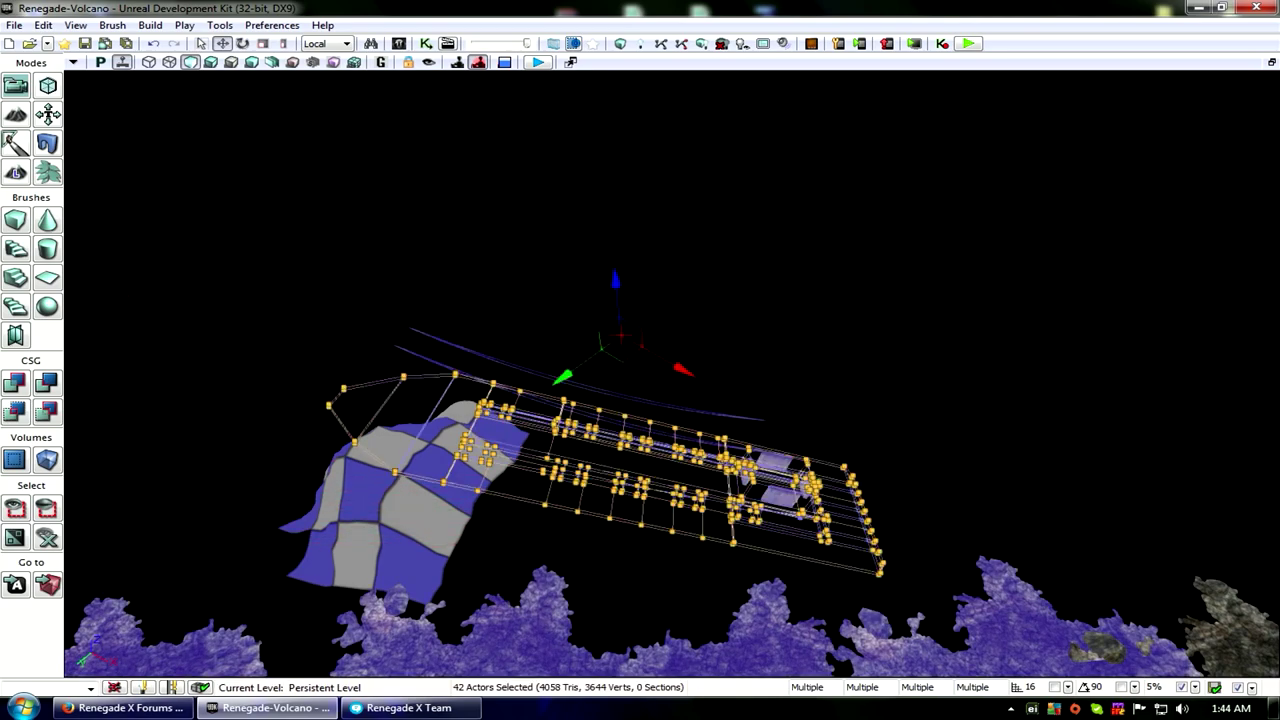
{"action": "left_click_drag", "start_coordinate": [245, 209], "coordinate": [493, 343], "text": "ctrl+alt"}
{"action": "left_click_drag", "start_coordinate": [917, 534], "coordinate": [919, 535], "text": "ctrl+alt"}
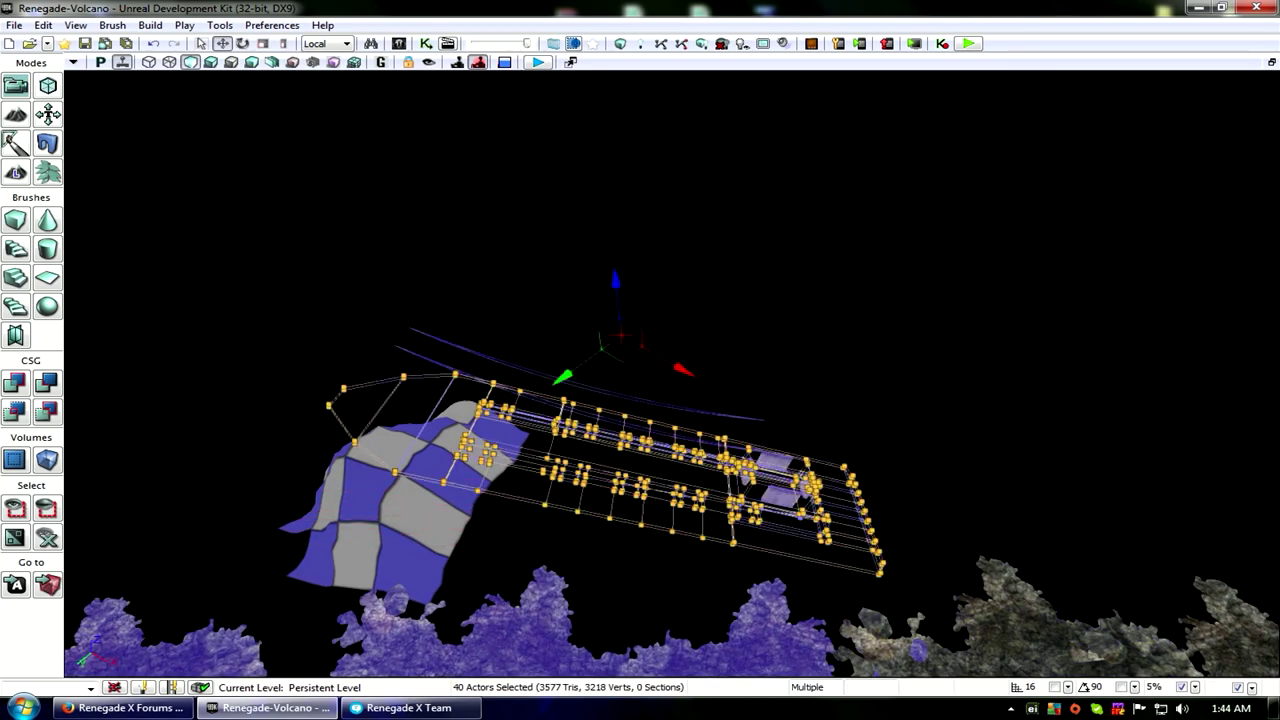
{"action": "right_click_drag", "start_coordinate": [640, 370], "coordinate": [550, 470]}
{"action": "left_click_drag", "start_coordinate": [767, 264], "coordinate": [765, 263]}
{"action": "left_click", "coordinate": [270, 450], "text": "ctrl"}
{"action": "left_click", "coordinate": [545, 450], "text": "ctrl"}
{"action": "left_click", "coordinate": [770, 480], "text": "ctrl"}
{"action": "key", "text": "Delete"}
Step: Select the prefab instances along the base of the checkered tower building and remove them
{"action": "right_click_drag", "start_coordinate": [770, 480], "coordinate": [960, 455]}
{"action": "right_click_drag", "start_coordinate": [917, 533], "coordinate": [917, 533]}
{"action": "left_click_drag", "start_coordinate": [917, 533], "coordinate": [917, 533]}
{"action": "right_click_drag", "start_coordinate": [917, 533], "coordinate": [917, 533]}
{"action": "left_click", "coordinate": [657, 412]}
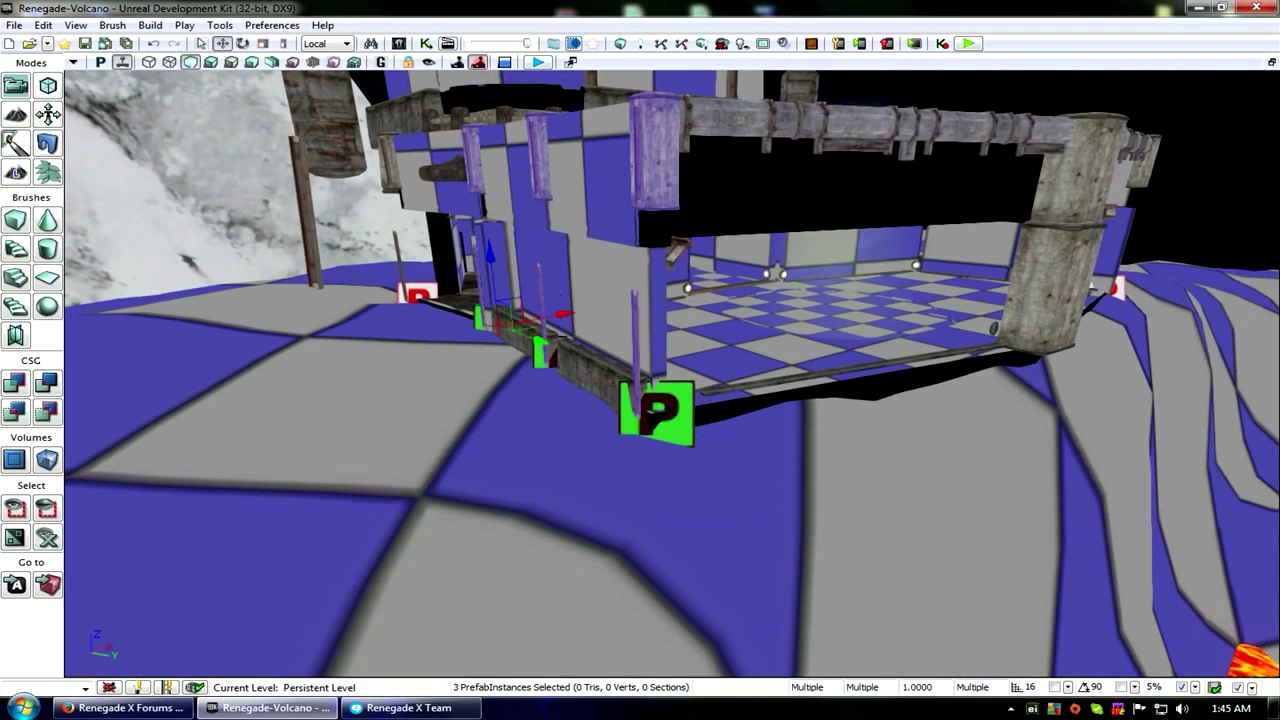
{"action": "right_click_drag", "start_coordinate": [562, 337], "coordinate": [562, 337]}
{"action": "left_click", "coordinate": [660, 428], "text": "ctrl"}
{"action": "right_click_drag", "start_coordinate": [660, 428], "coordinate": [660, 428]}
{"action": "left_click", "coordinate": [660, 428]}
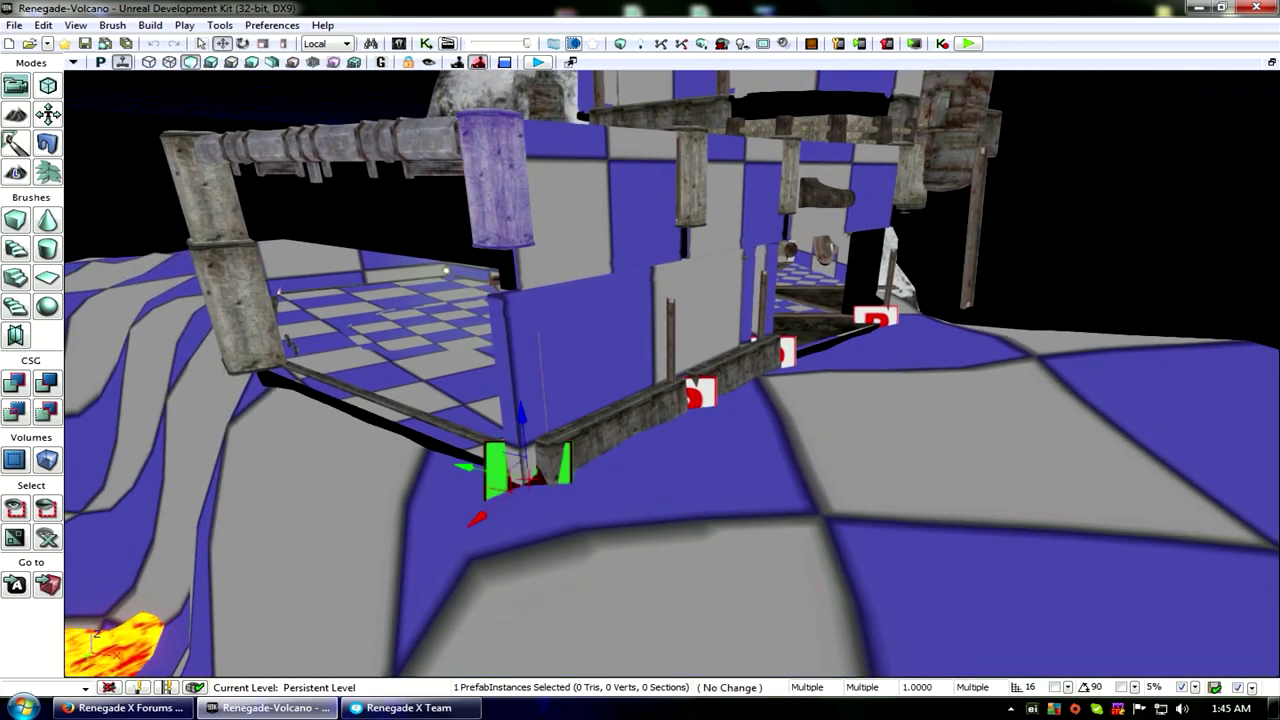
{"action": "right_click_drag", "start_coordinate": [660, 428], "coordinate": [660, 428]}
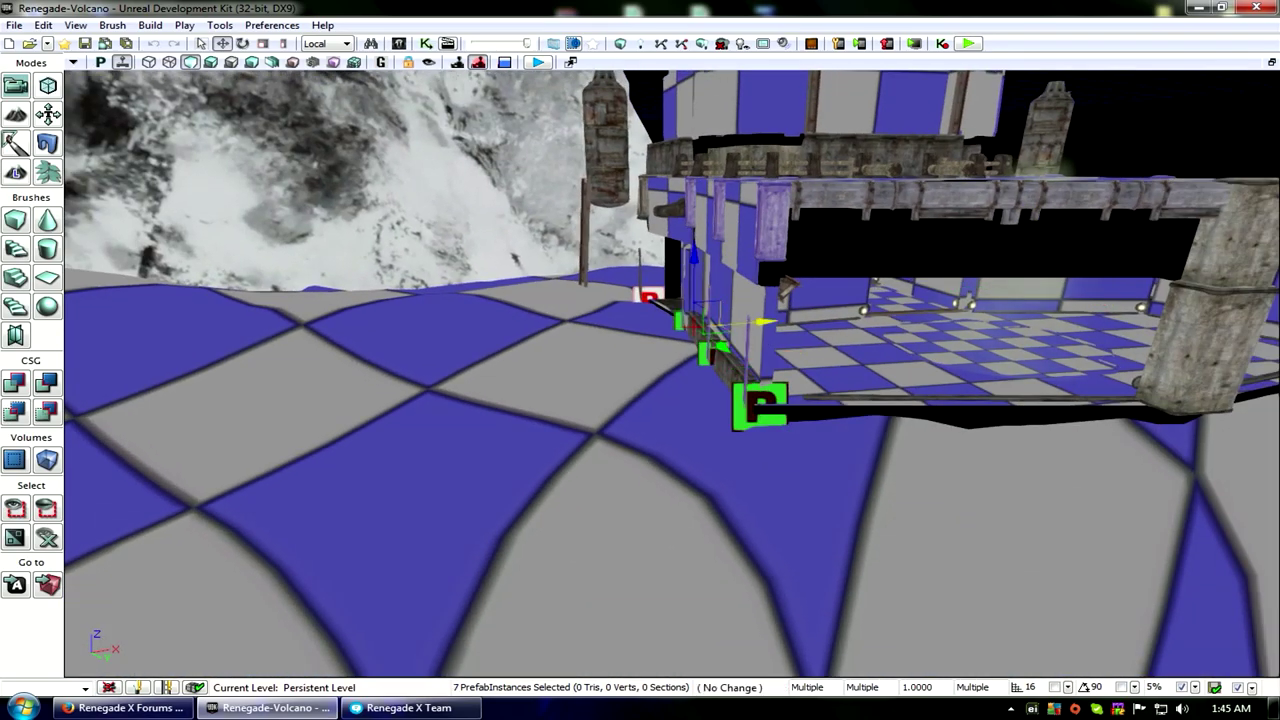
{"action": "right_click_drag", "start_coordinate": [650, 297], "coordinate": [650, 297]}
{"action": "right_click_drag", "start_coordinate": [917, 533], "coordinate": [917, 533]}
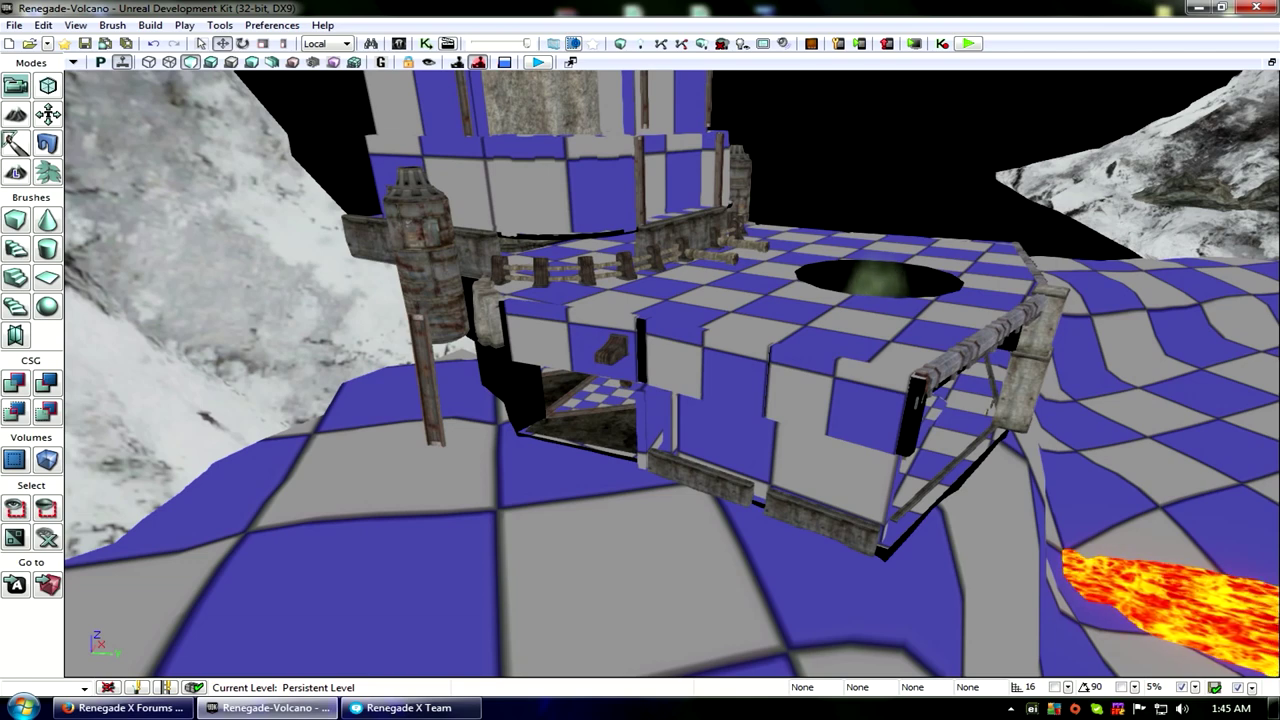
Step: Open the terrain's properties and examine its Lighting and Lightmass settings
{"action": "right_click_drag", "start_coordinate": [917, 533], "coordinate": [917, 533]}
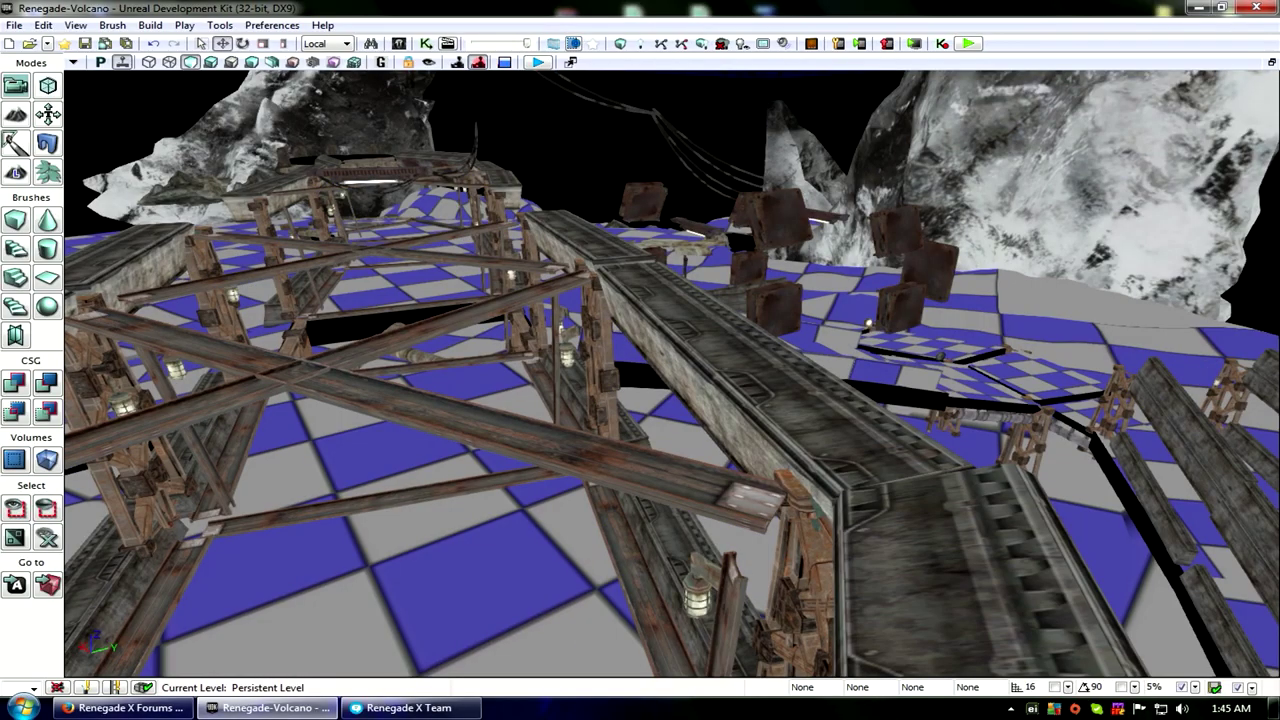
{"action": "right_click_drag", "start_coordinate": [917, 533], "coordinate": [917, 533]}
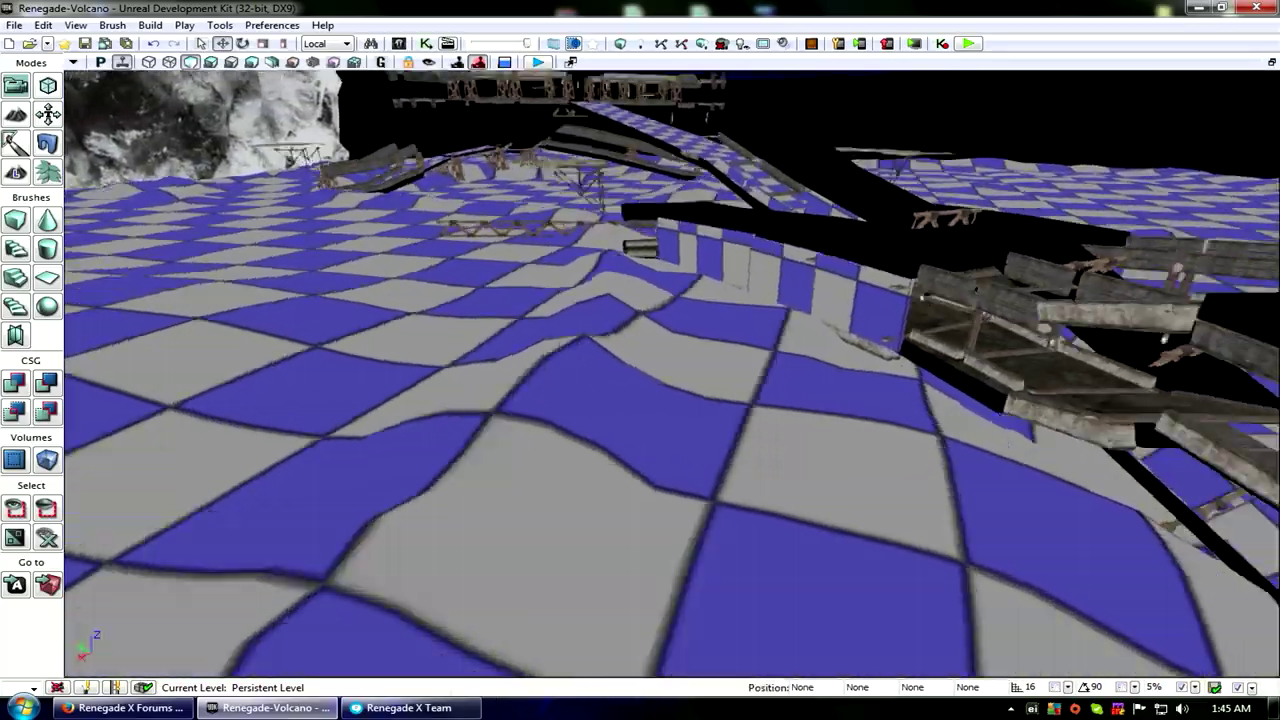
{"action": "right_click_drag", "start_coordinate": [672, 374], "coordinate": [740, 385]}
{"action": "right_click_drag", "start_coordinate": [917, 533], "coordinate": [917, 533]}
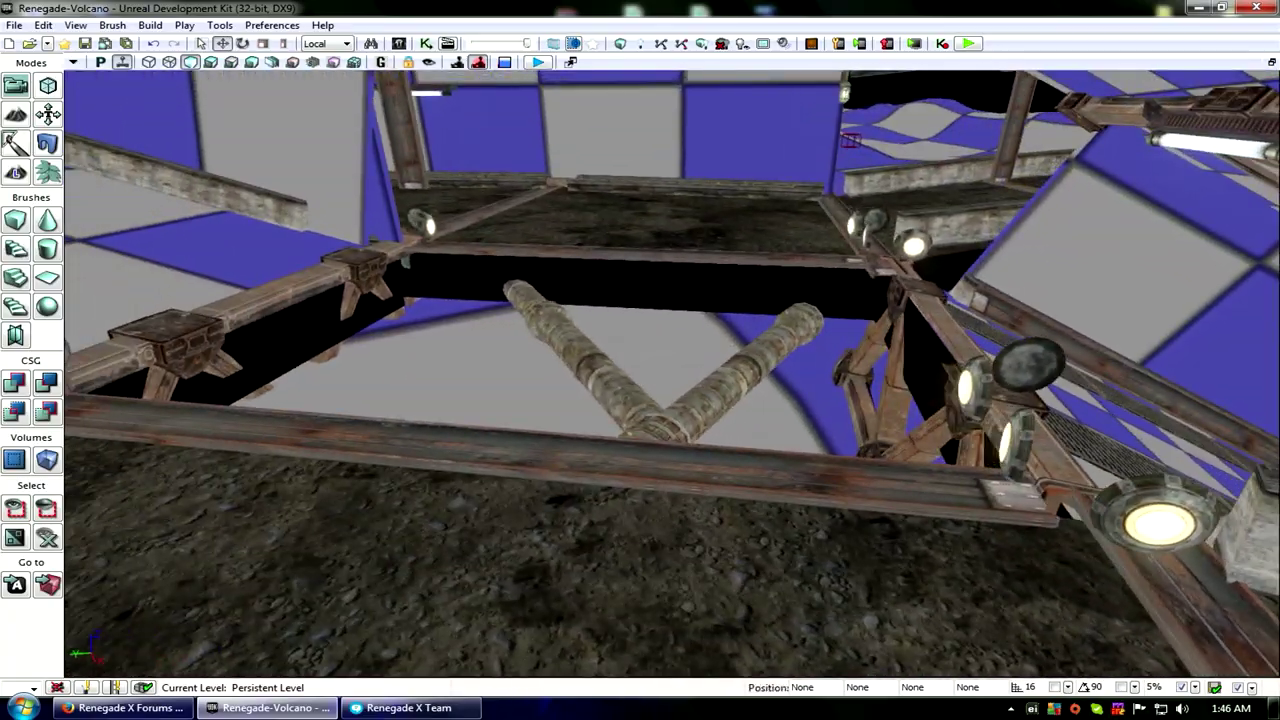
{"action": "right_click_drag", "start_coordinate": [672, 373], "coordinate": [260, 370]}
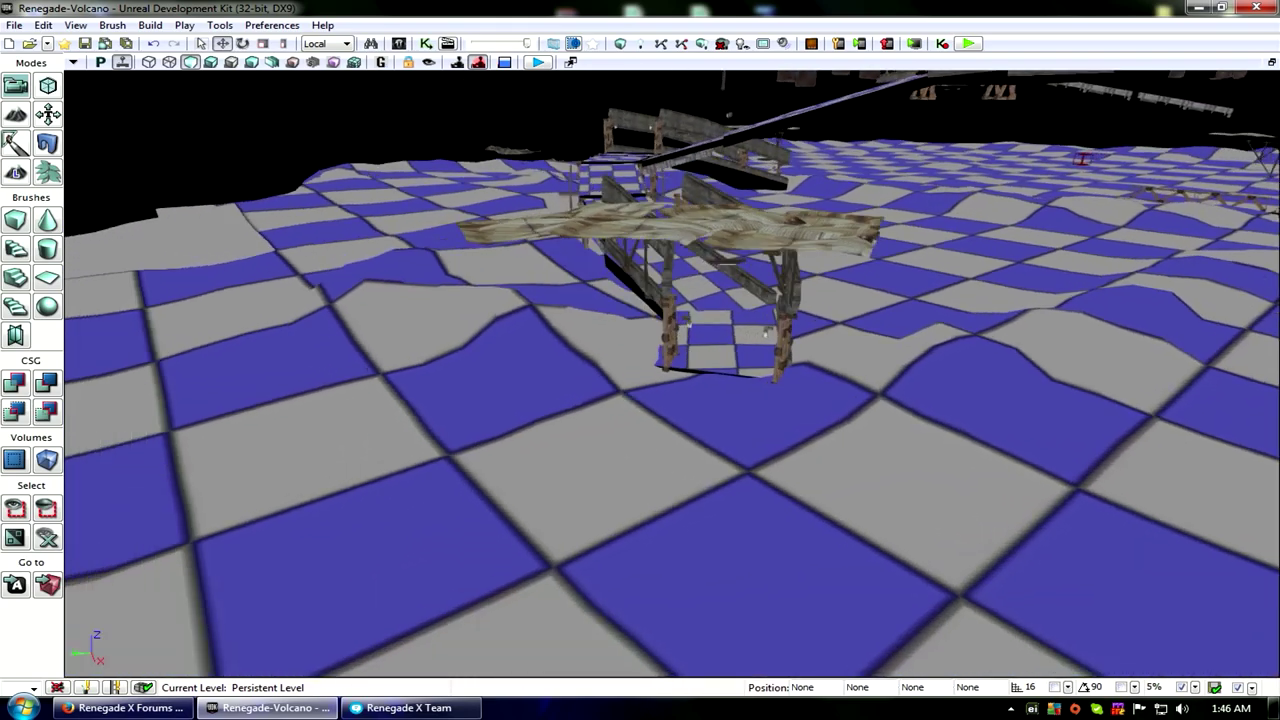
{"action": "key", "text": "F4"}
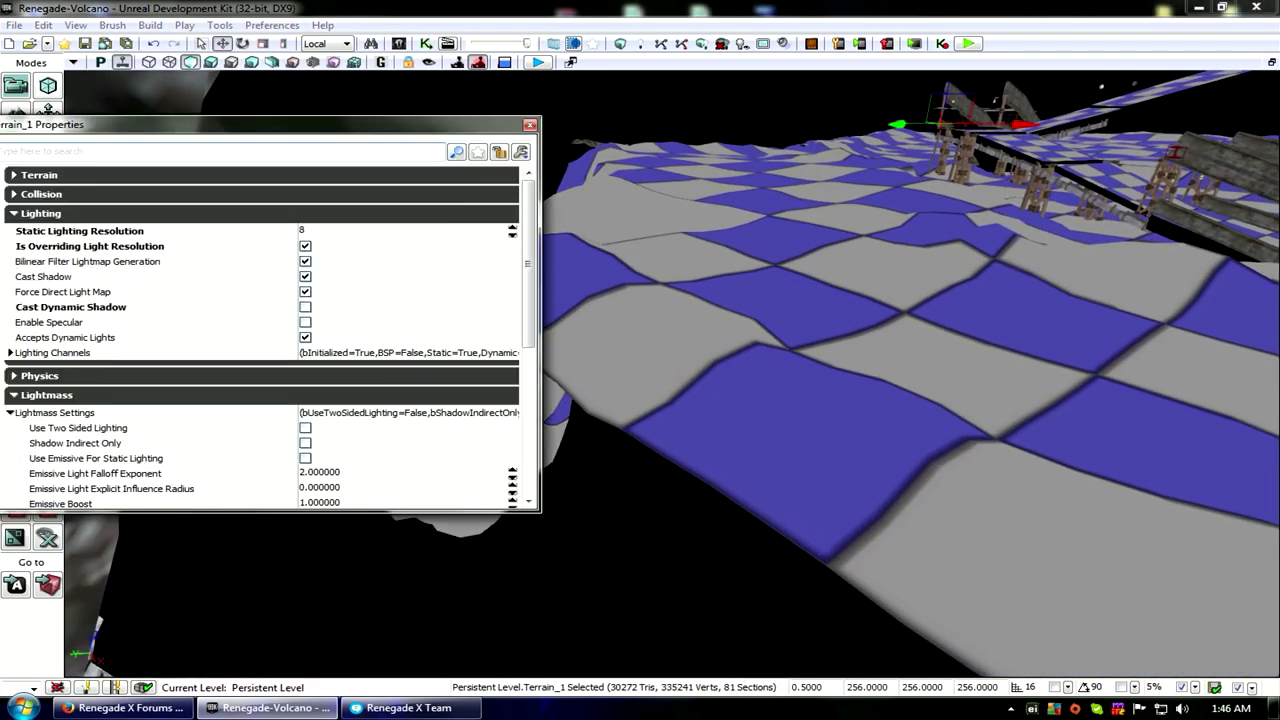
{"action": "left_click_drag", "start_coordinate": [270, 125], "coordinate": [345, 128]}
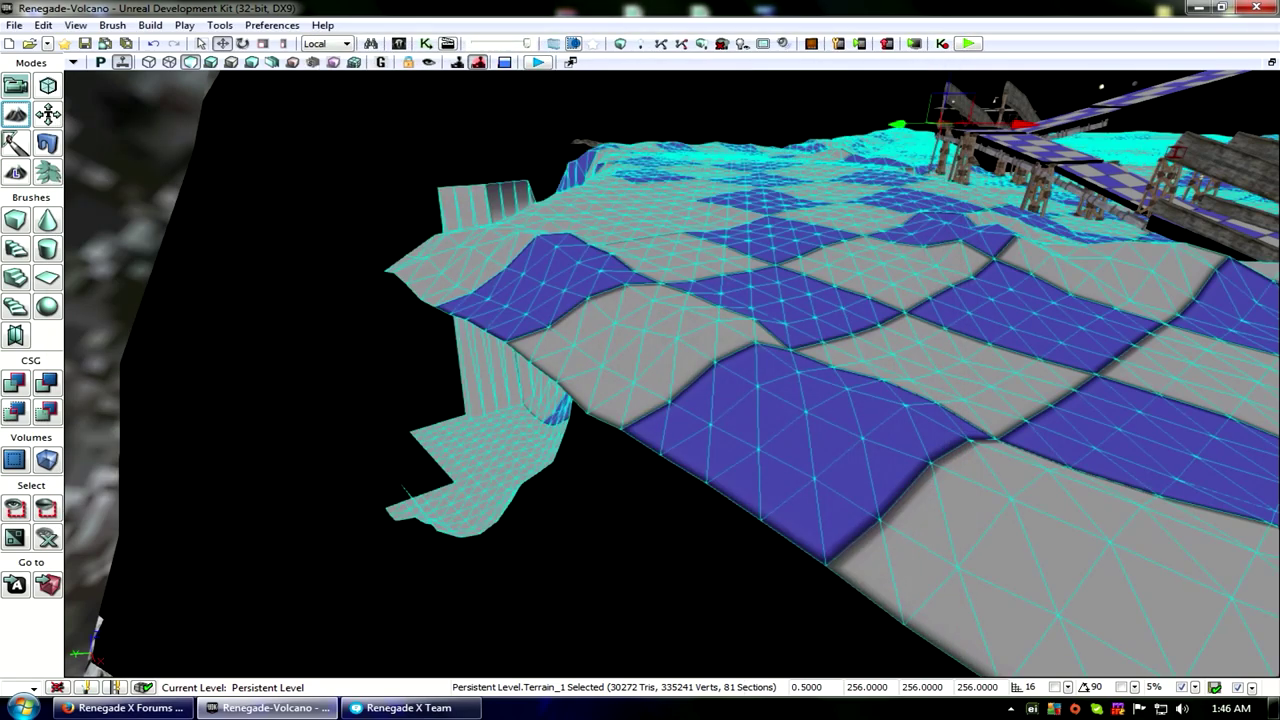
Step: Select the large checkered static mesh lying below the terrain and raise it towards terrain level
{"action": "right_click_drag", "start_coordinate": [672, 374], "coordinate": [740, 420]}
{"action": "left_click_drag", "start_coordinate": [672, 374], "coordinate": [460, 285]}
{"action": "right_click_drag", "start_coordinate": [672, 374], "coordinate": [815, 335]}
{"action": "left_click_drag", "start_coordinate": [672, 374], "coordinate": [670, 225]}
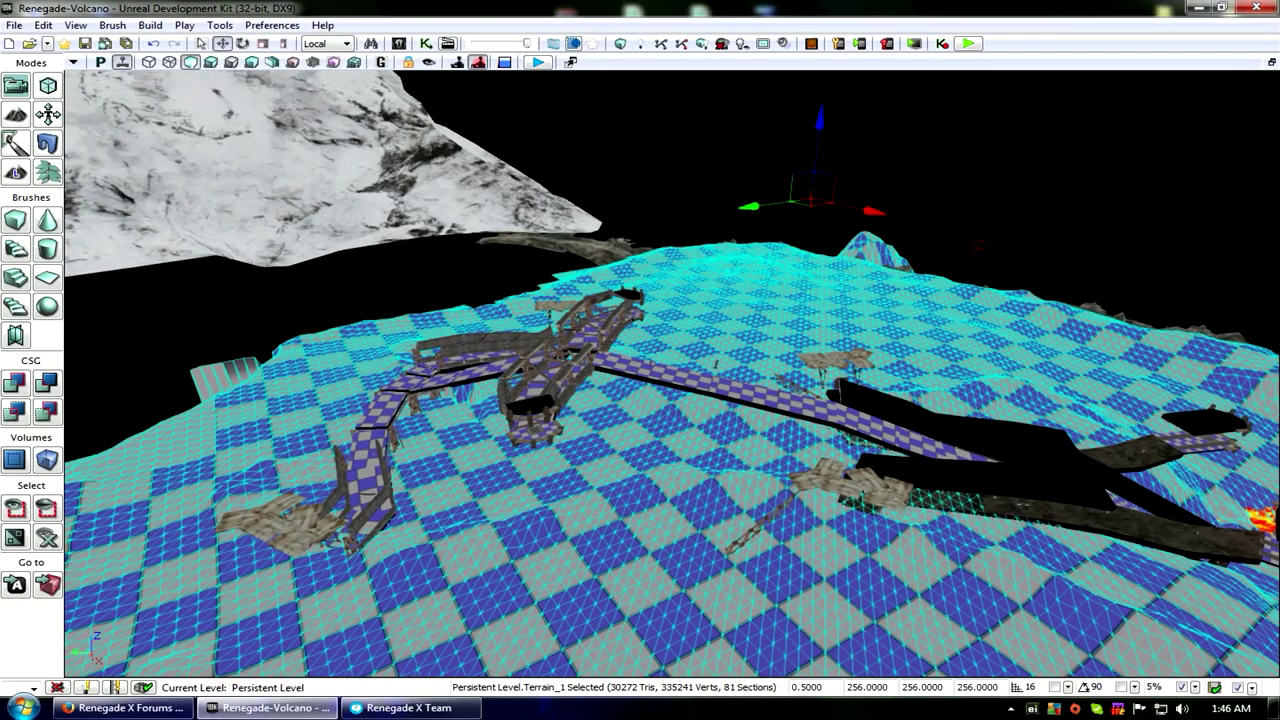
{"action": "left_click_drag", "start_coordinate": [672, 374], "coordinate": [655, 620]}
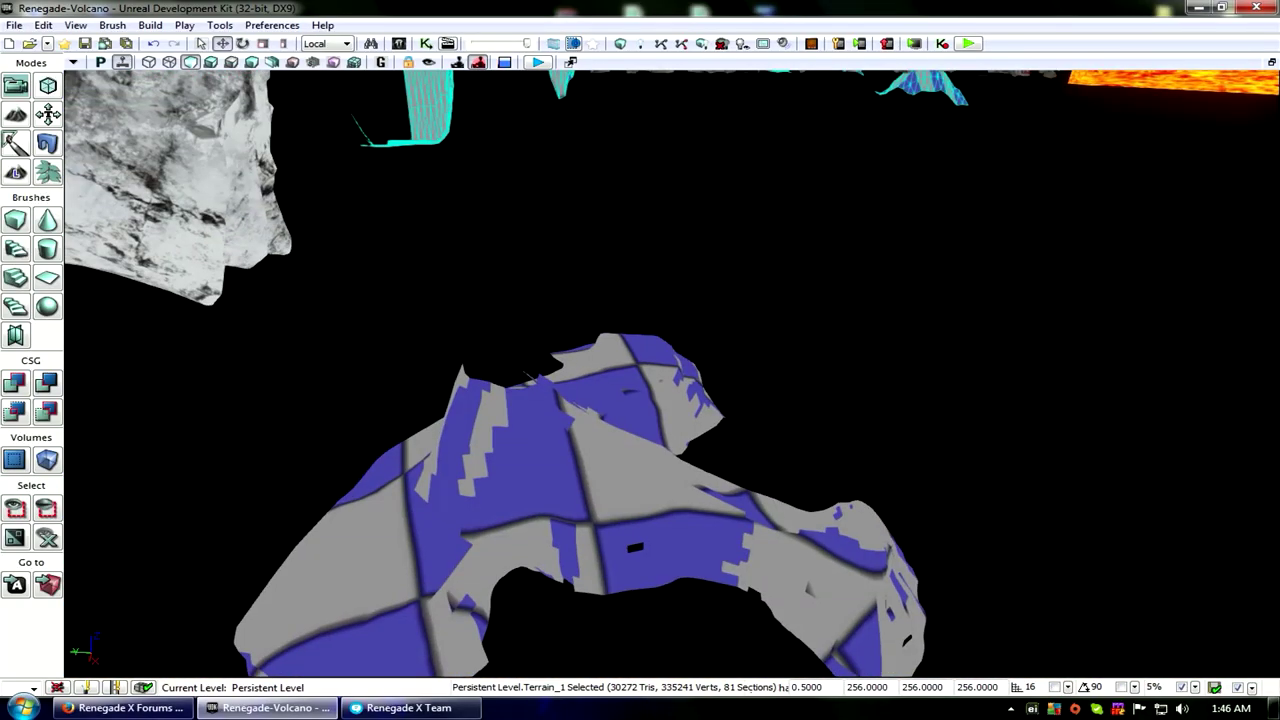
{"action": "left_click", "coordinate": [655, 390]}
{"action": "left_click_drag", "start_coordinate": [541, 380], "coordinate": [512, 80]}
{"action": "right_click_drag", "start_coordinate": [600, 380], "coordinate": [560, 230]}
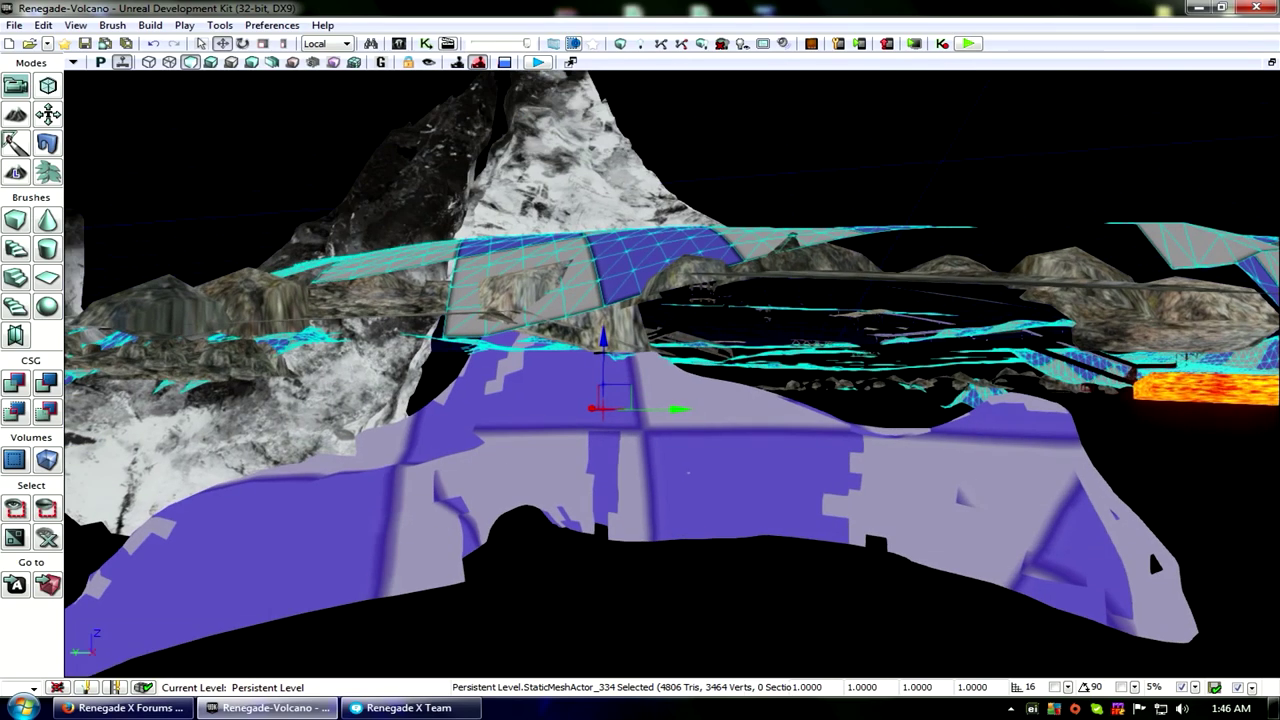
{"action": "left_click_drag", "start_coordinate": [603, 345], "coordinate": [603, 182]}
{"action": "mouse_move", "coordinate": [603, 182]}
{"action": "right_mouse_down"}
{"action": "mouse_move", "coordinate": [603, 120]}
{"action": "mouse_move", "coordinate": [603, 160]}
{"action": "right_mouse_up"}
{"action": "left_click_drag", "start_coordinate": [603, 182], "coordinate": [603, 208]}
Step: Move the large checkered mesh farther up so that its slopes rise above the terrain
{"action": "left_click_drag", "start_coordinate": [603, 290], "coordinate": [648, 96]}
{"action": "right_click_drag", "start_coordinate": [620, 200], "coordinate": [480, 176]}
{"action": "left_click_drag", "start_coordinate": [635, 160], "coordinate": [635, 171]}
{"action": "mouse_move", "coordinate": [635, 171]}
{"action": "right_mouse_down"}
{"action": "mouse_move", "coordinate": [744, 162]}
{"action": "mouse_move", "coordinate": [588, 166]}
{"action": "mouse_move", "coordinate": [638, 164]}
{"action": "right_mouse_up"}
{"action": "left_click_drag", "start_coordinate": [466, 107], "coordinate": [462, 107]}
{"action": "right_click_drag", "start_coordinate": [462, 107], "coordinate": [421, 79]}
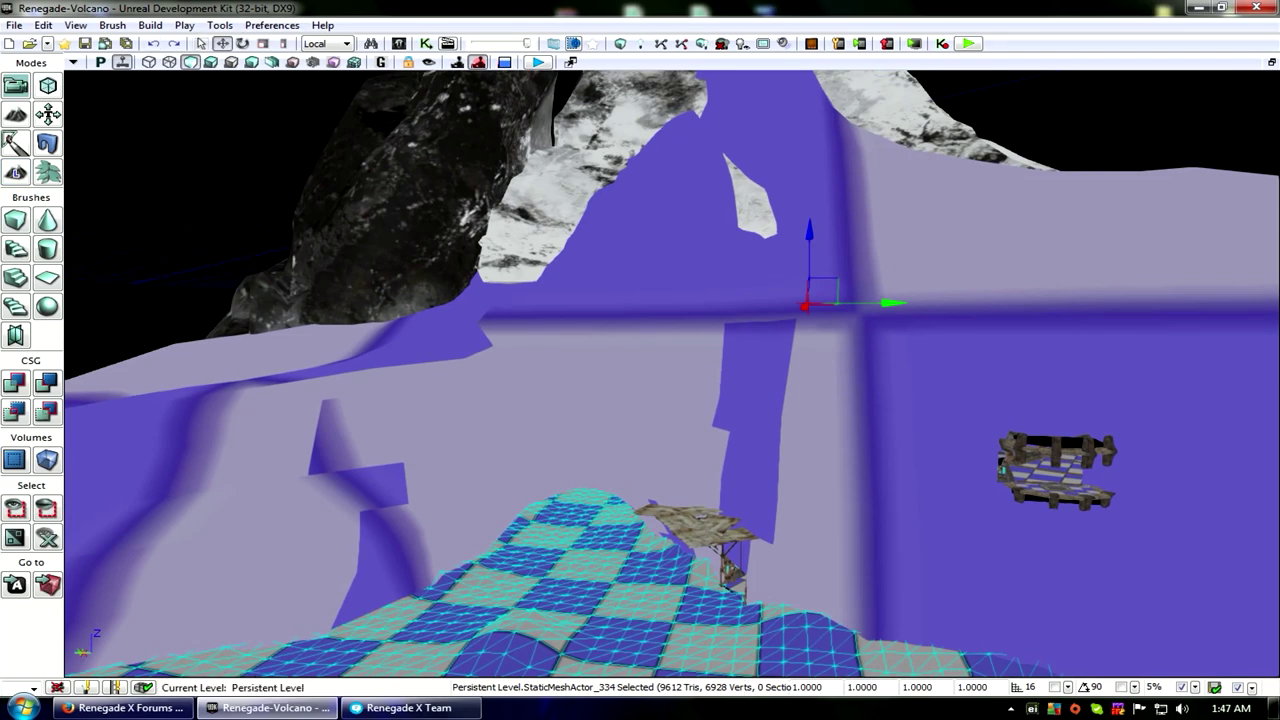
Step: Filter the Content Browser to materials and try the AircoTEST and 45 materials on the raised mesh
{"action": "left_click", "coordinate": [410, 62]}
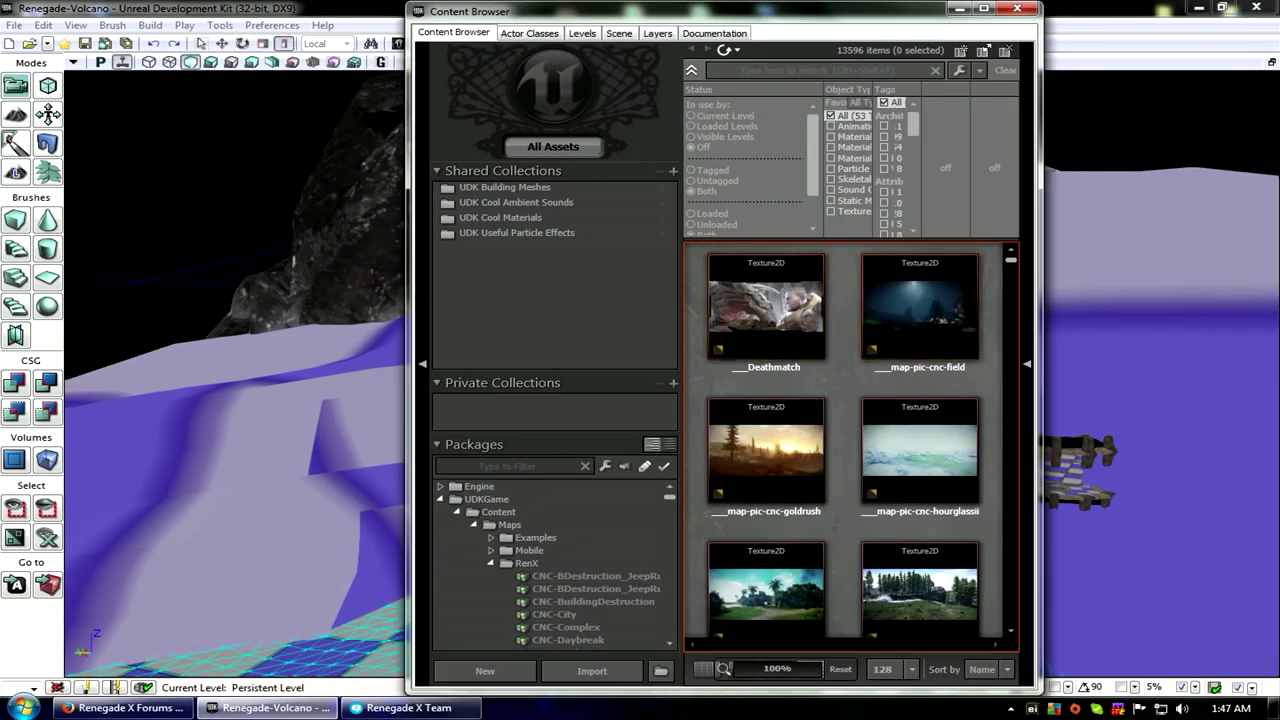
{"action": "left_click", "coordinate": [850, 158]}
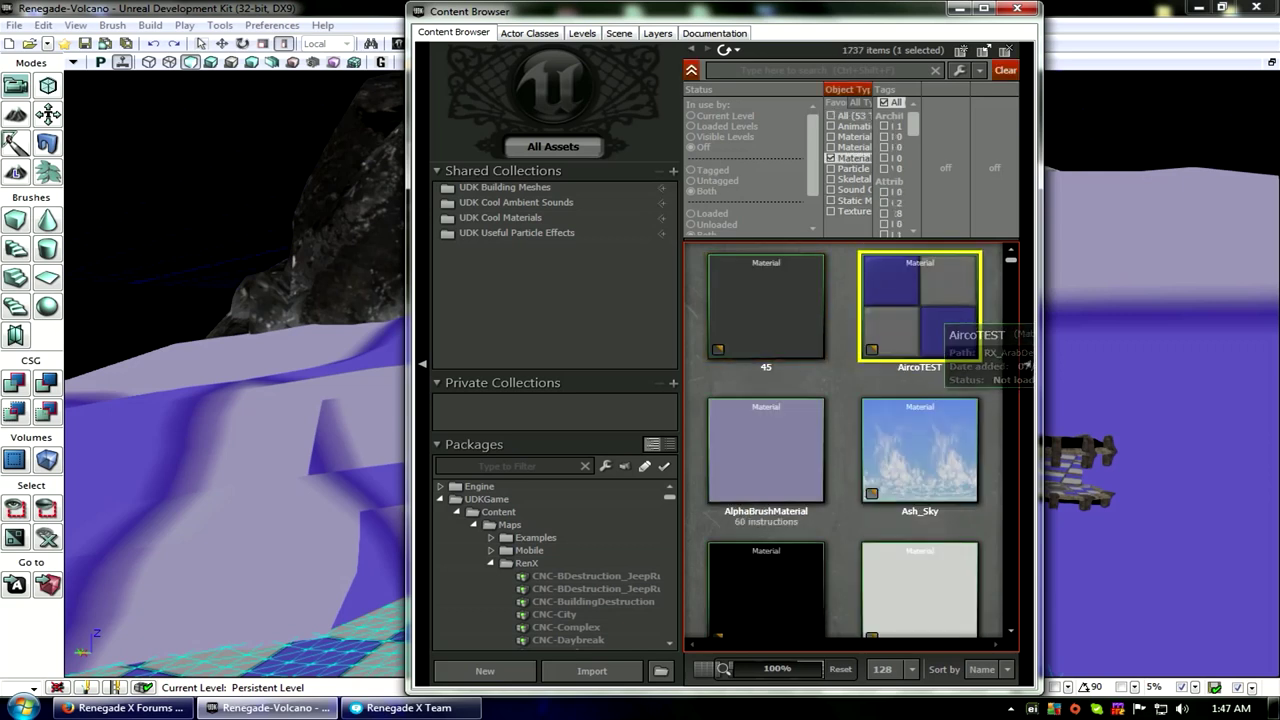
{"action": "double_click", "coordinate": [937, 310]}
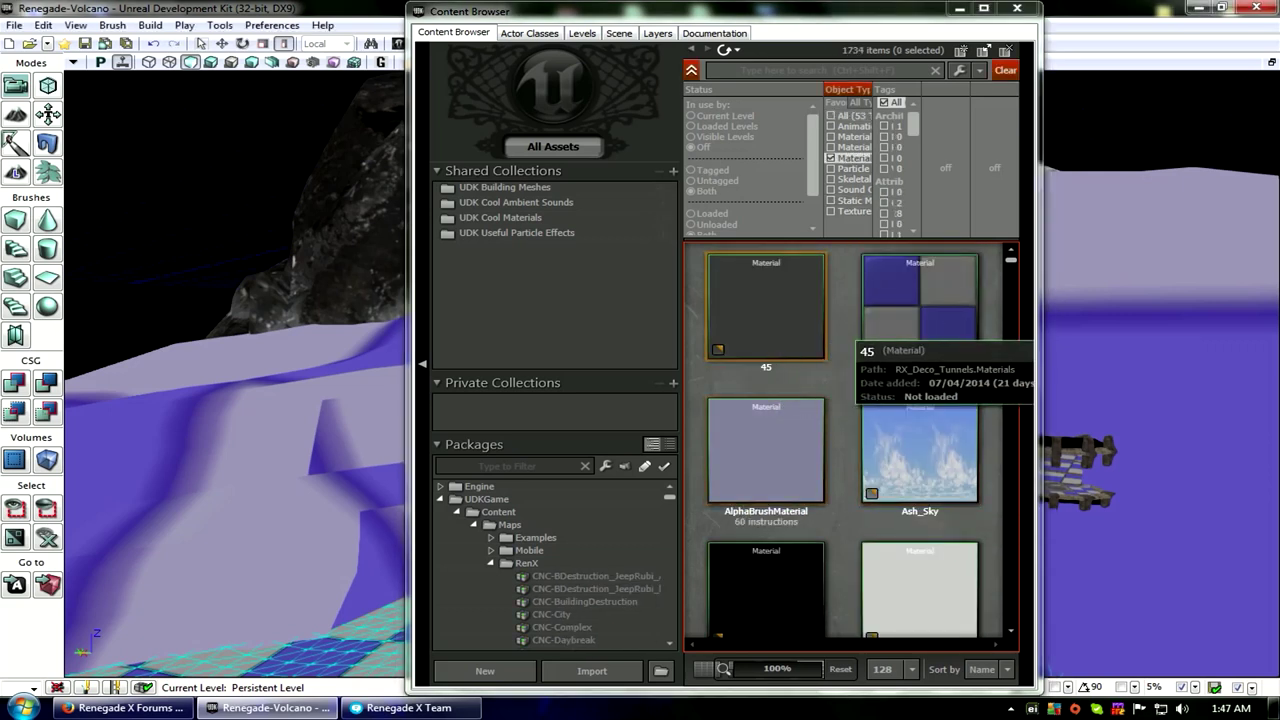
{"action": "left_click", "coordinate": [770, 320]}
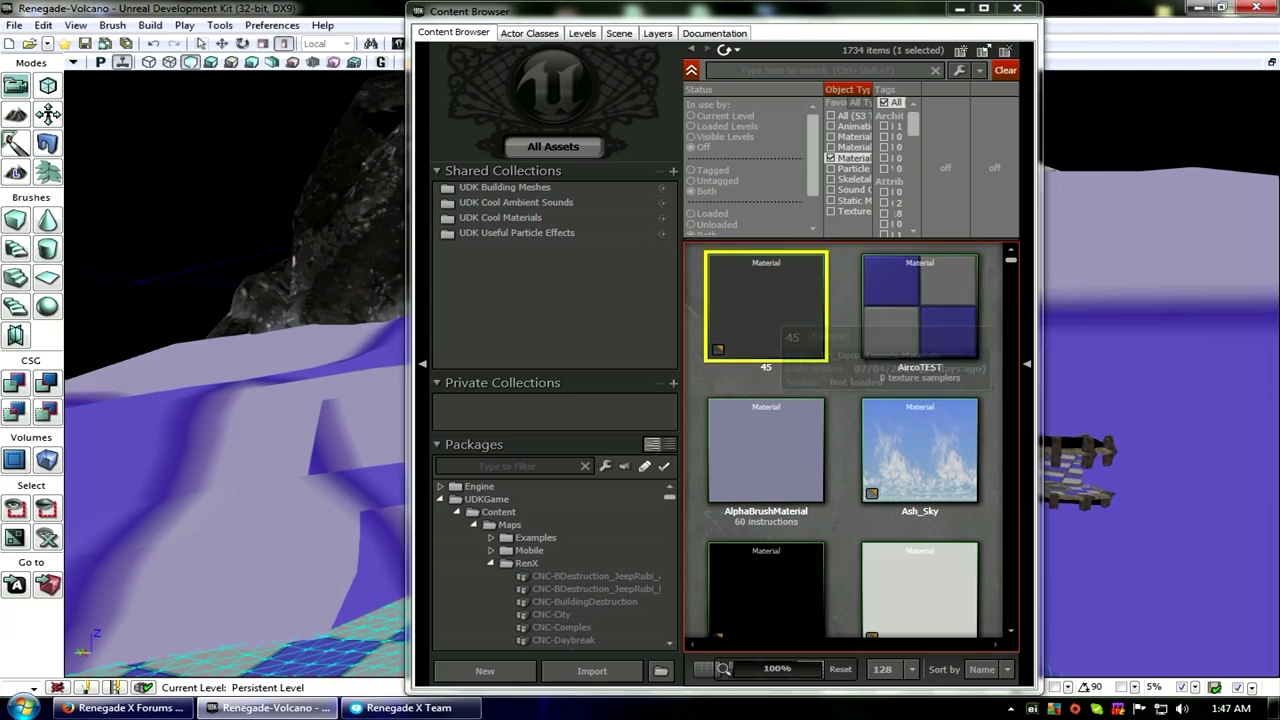
{"action": "scroll", "coordinate": [915, 420], "scroll_direction": "down", "scroll_amount": 4}
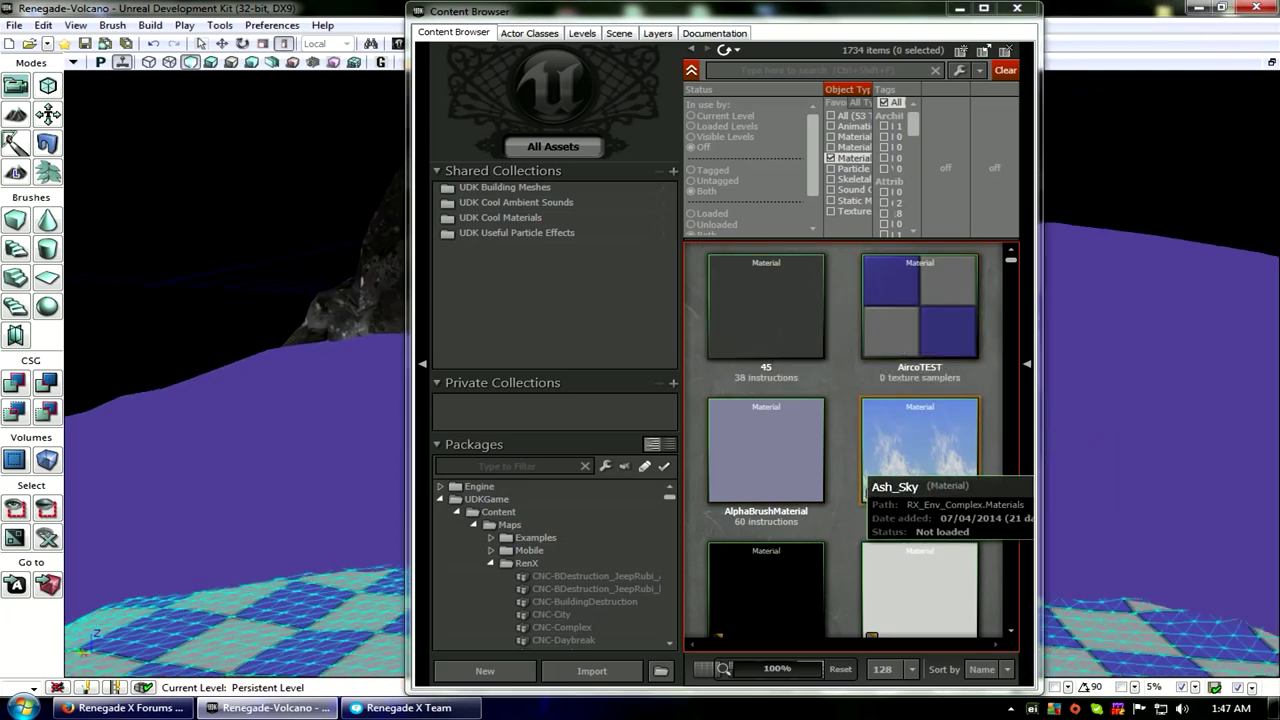
Step: Try the Ash_Sky and BoneWeightMaterial materials on the raised mesh
{"action": "left_click", "coordinate": [915, 450]}
{"action": "scroll", "coordinate": [915, 470], "scroll_direction": "down", "scroll_amount": 2}
{"action": "scroll", "coordinate": [915, 480], "scroll_direction": "down", "scroll_amount": 1}
{"action": "left_click", "coordinate": [920, 545]}
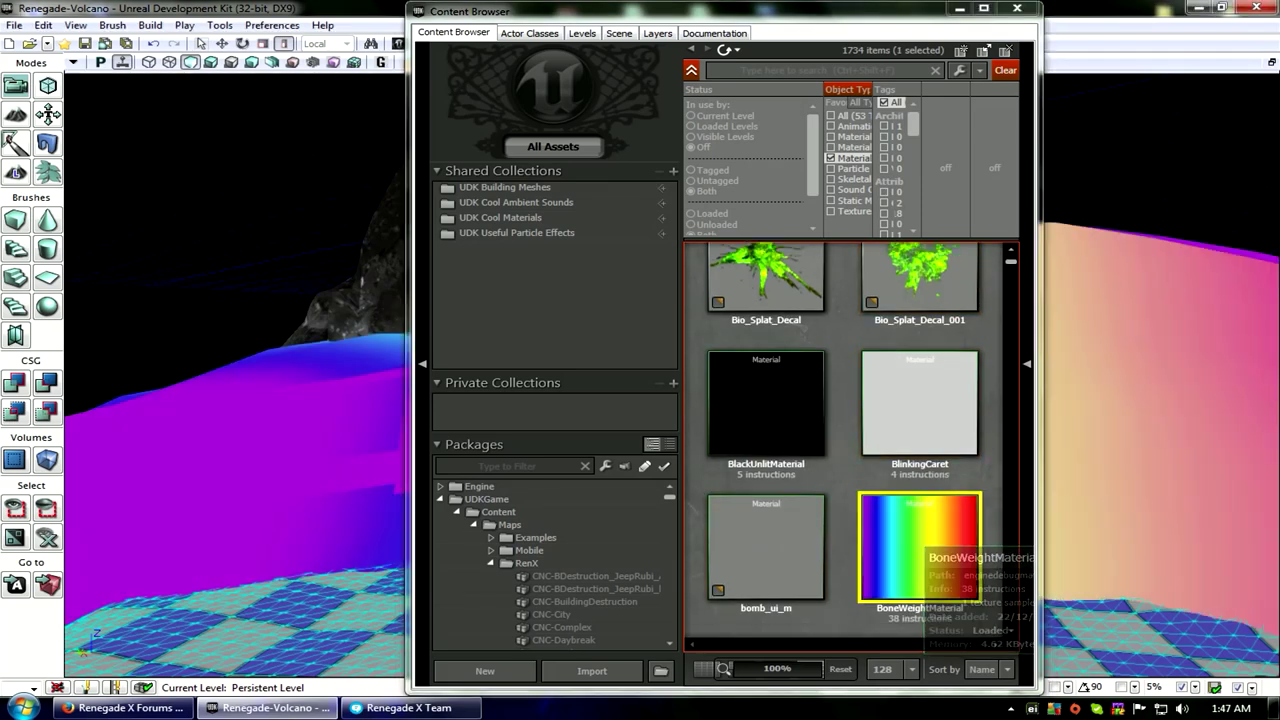
{"action": "scroll", "coordinate": [920, 545], "scroll_direction": "down", "scroll_amount": 5}
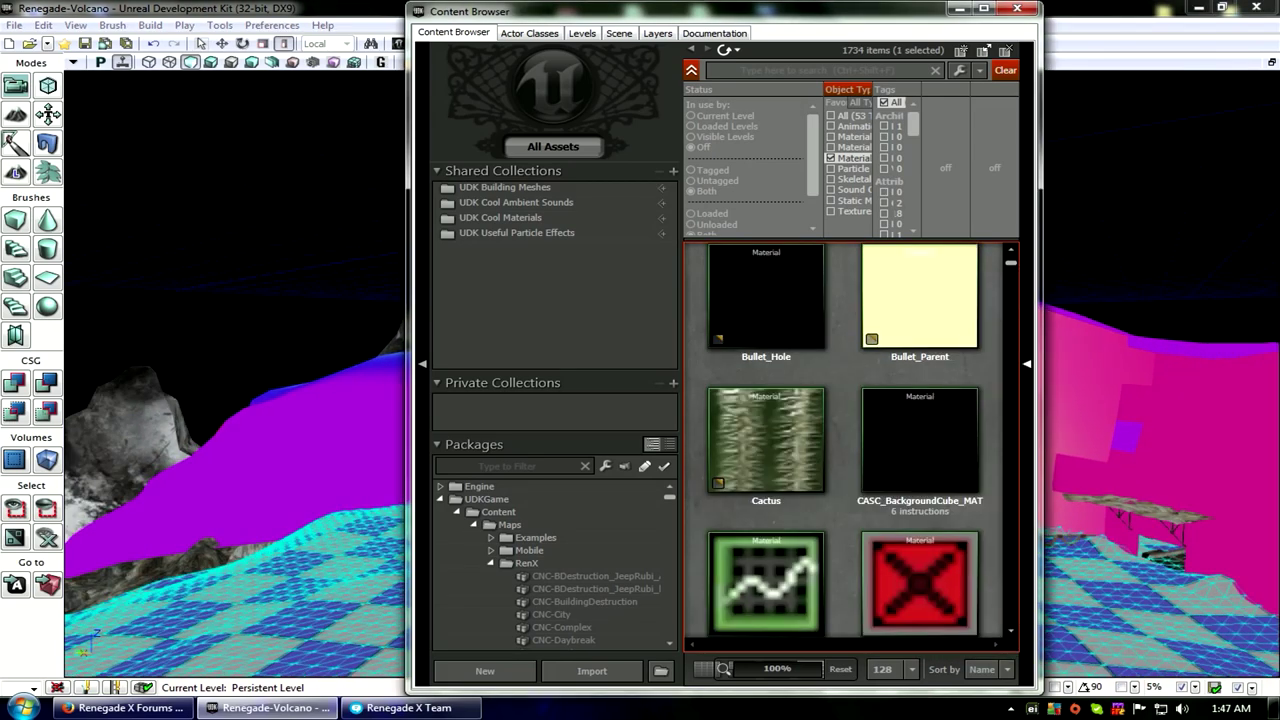
Step: Try ProcBuildingSimpleMaterial on the raised mesh and close the Content Browser
{"action": "left_click_drag", "start_coordinate": [1011, 263], "coordinate": [1011, 316]}
{"action": "scroll", "coordinate": [850, 440], "scroll_direction": "down", "scroll_amount": 15}
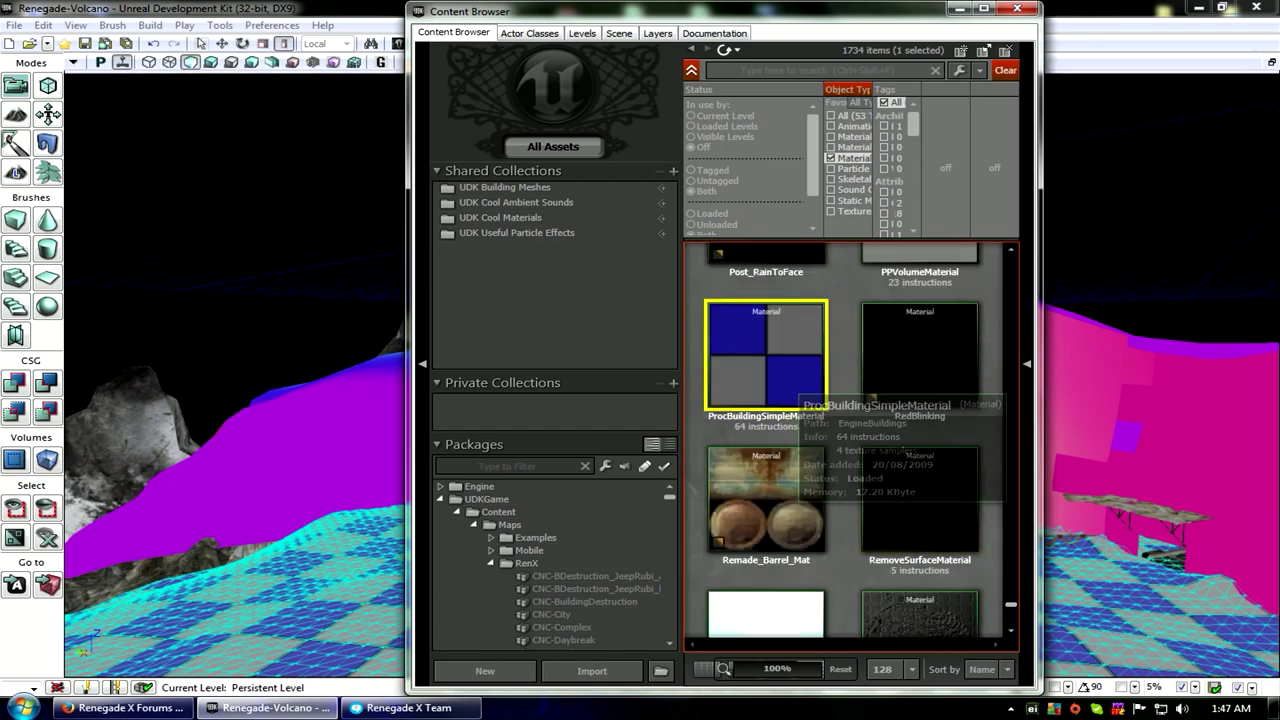
{"action": "left_click", "coordinate": [1017, 9]}
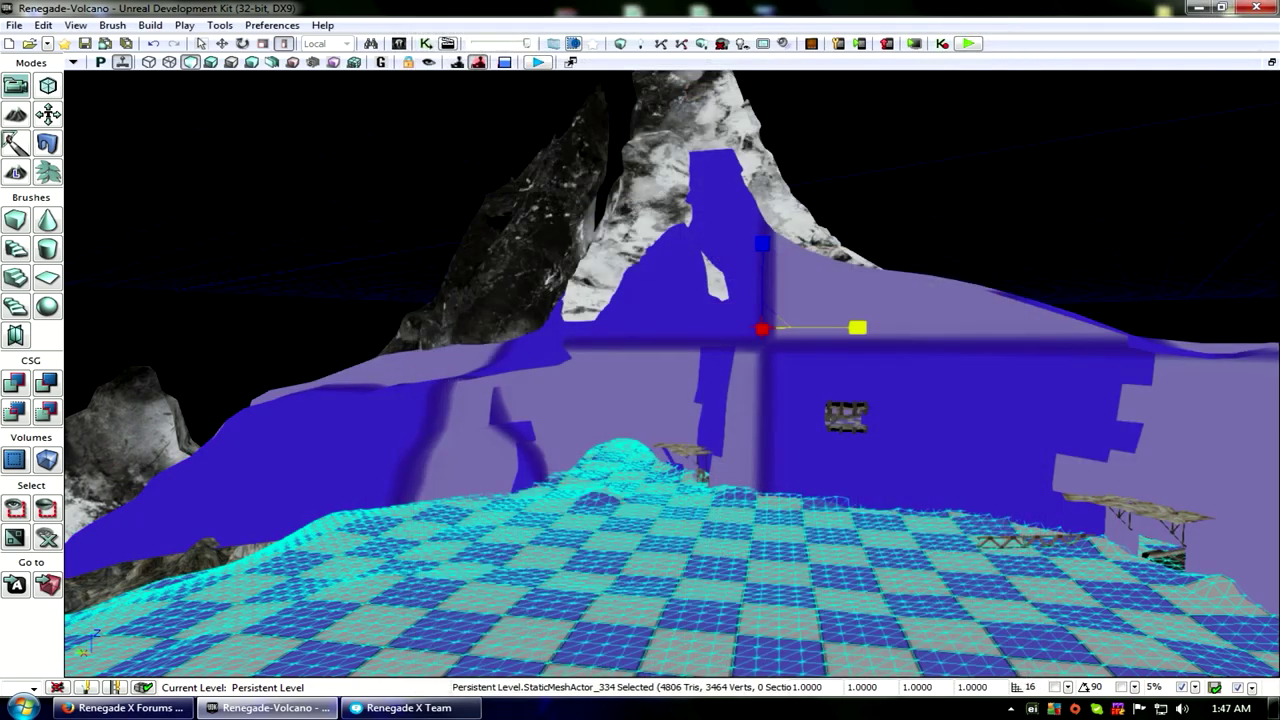
Step: Restore the raised mesh's default checker material and select the terrain
{"action": "right_click_drag", "start_coordinate": [672, 374], "coordinate": [668, 400]}
{"action": "left_click", "coordinate": [650, 560]}
{"action": "left_click_drag", "start_coordinate": [650, 560], "coordinate": [660, 585]}
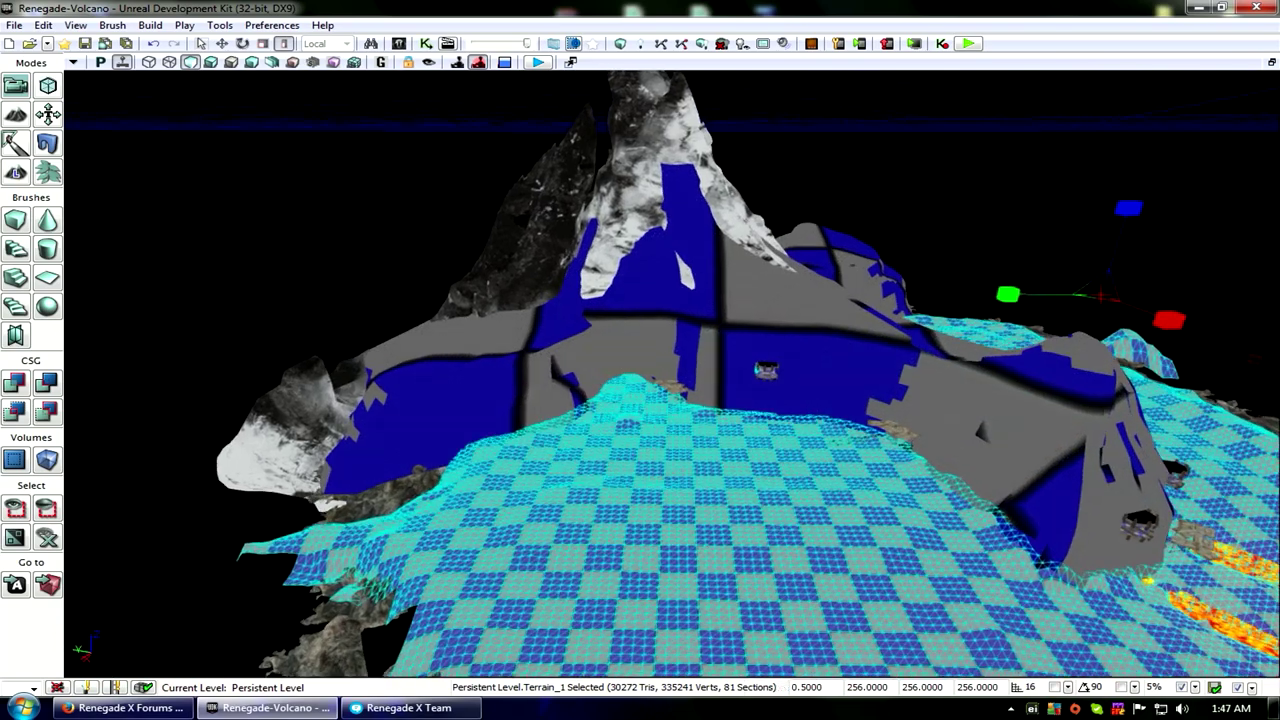
{"action": "left_click", "coordinate": [640, 350]}
{"action": "left_click", "coordinate": [660, 500]}
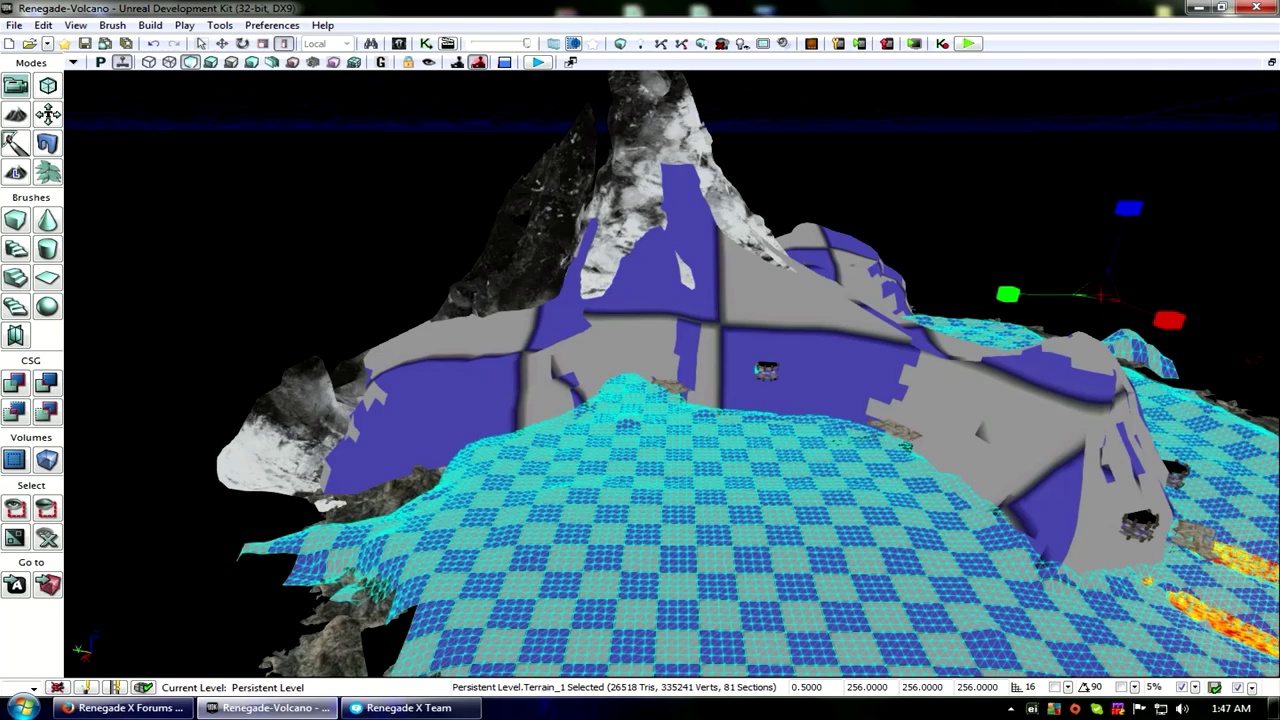
Step: Delete the white and dark mountain rock meshes standing behind and beside the raised checkered mesh
{"action": "left_click_drag", "start_coordinate": [640, 420], "coordinate": [625, 280]}
{"action": "left_click", "coordinate": [600, 280]}
{"action": "key", "text": "Delete"}
{"action": "left_click", "coordinate": [380, 300]}
{"action": "left_click_drag", "start_coordinate": [380, 300], "coordinate": [340, 290]}
{"action": "key", "text": "Delete"}
{"action": "left_click_drag", "start_coordinate": [640, 380], "coordinate": [430, 550]}
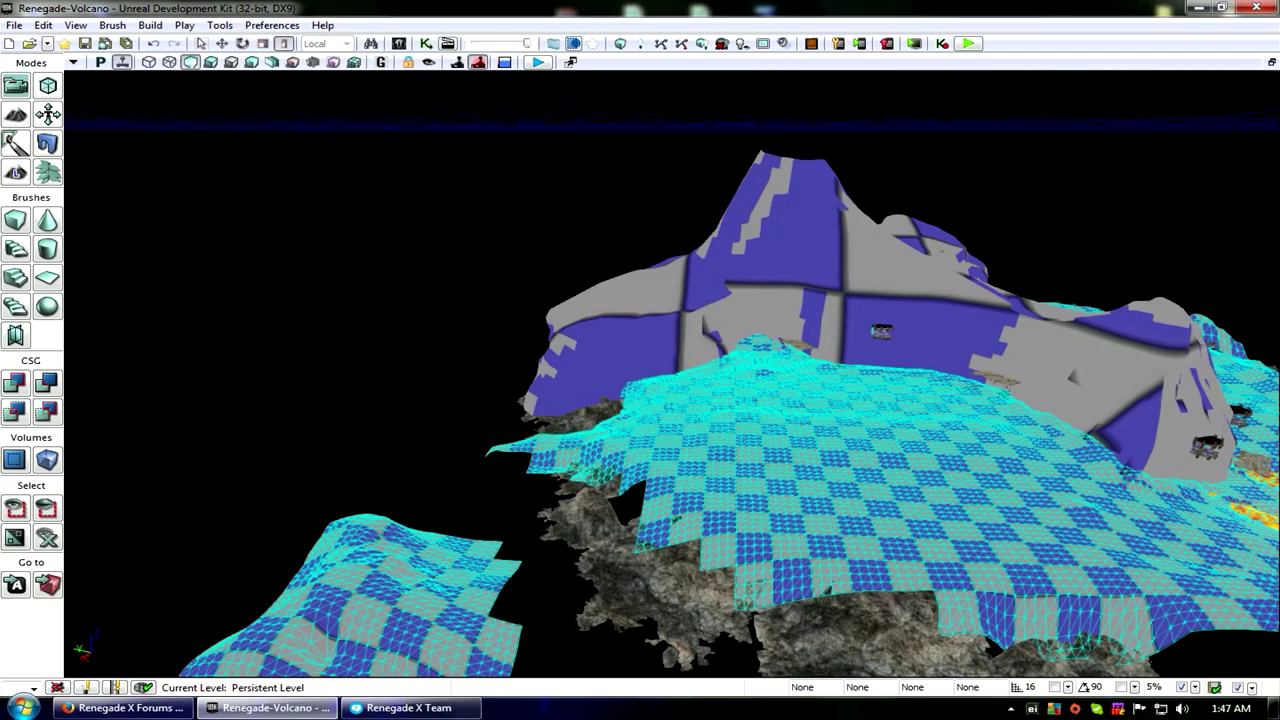
{"action": "left_click_drag", "start_coordinate": [640, 380], "coordinate": [670, 480]}
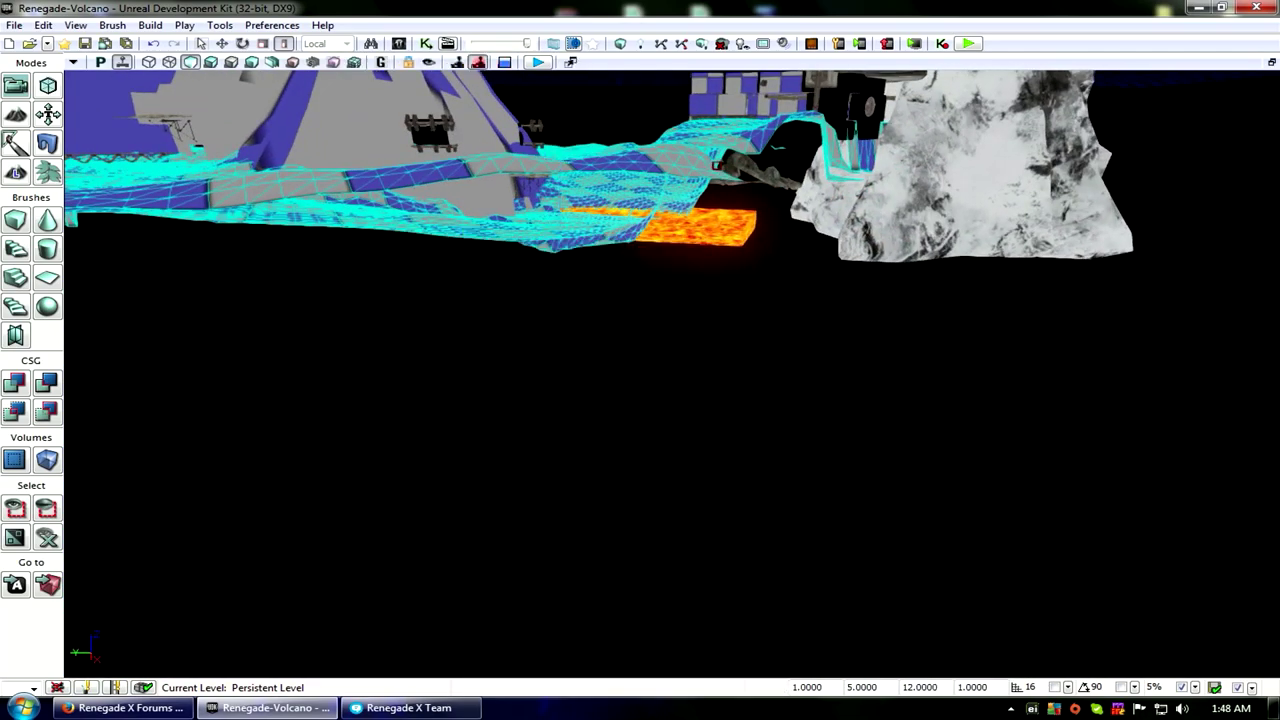
Step: Delete the glowing lava slab lying beneath the edge of the checkered terrain
{"action": "left_click", "coordinate": [700, 228]}
{"action": "left_click_drag", "start_coordinate": [700, 228], "coordinate": [645, 195]}
{"action": "key", "text": "Delete"}
{"action": "left_click_drag", "start_coordinate": [605, 235], "coordinate": [605, 228]}
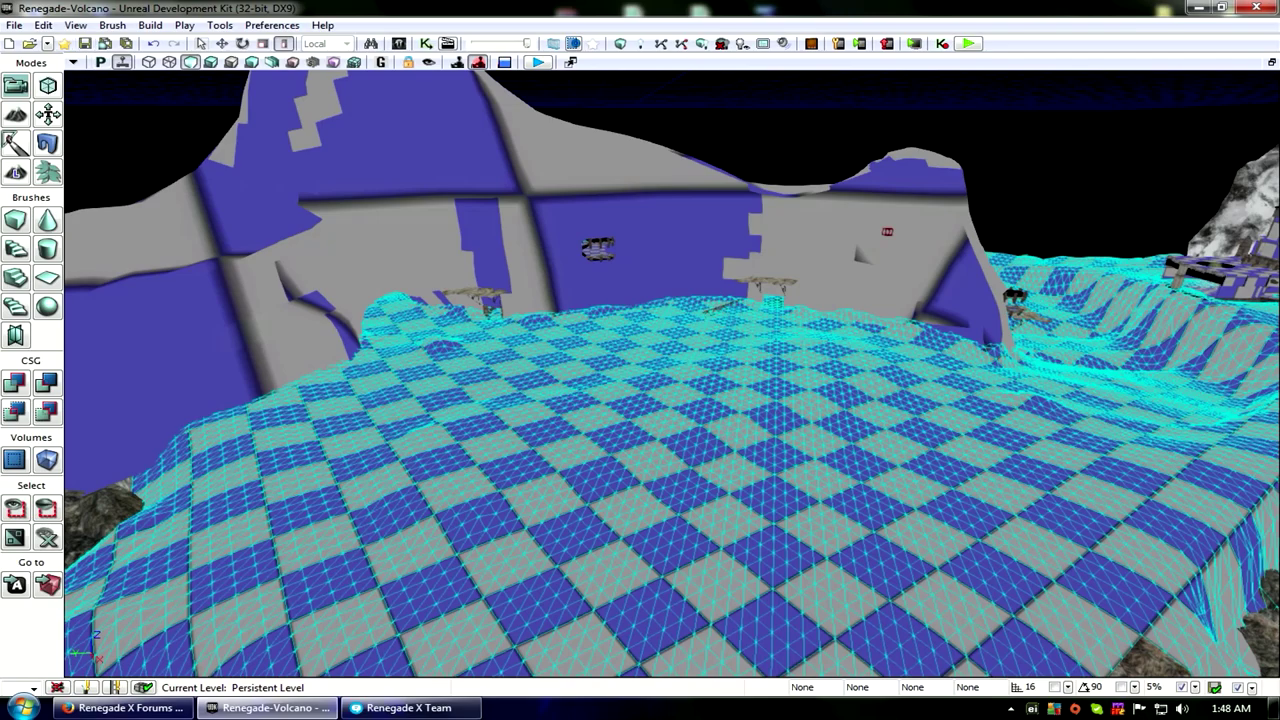
Step: Select the large checkered volcano mesh and examine its outer side and where it meets the terrain
{"action": "left_click", "coordinate": [14, 25]}
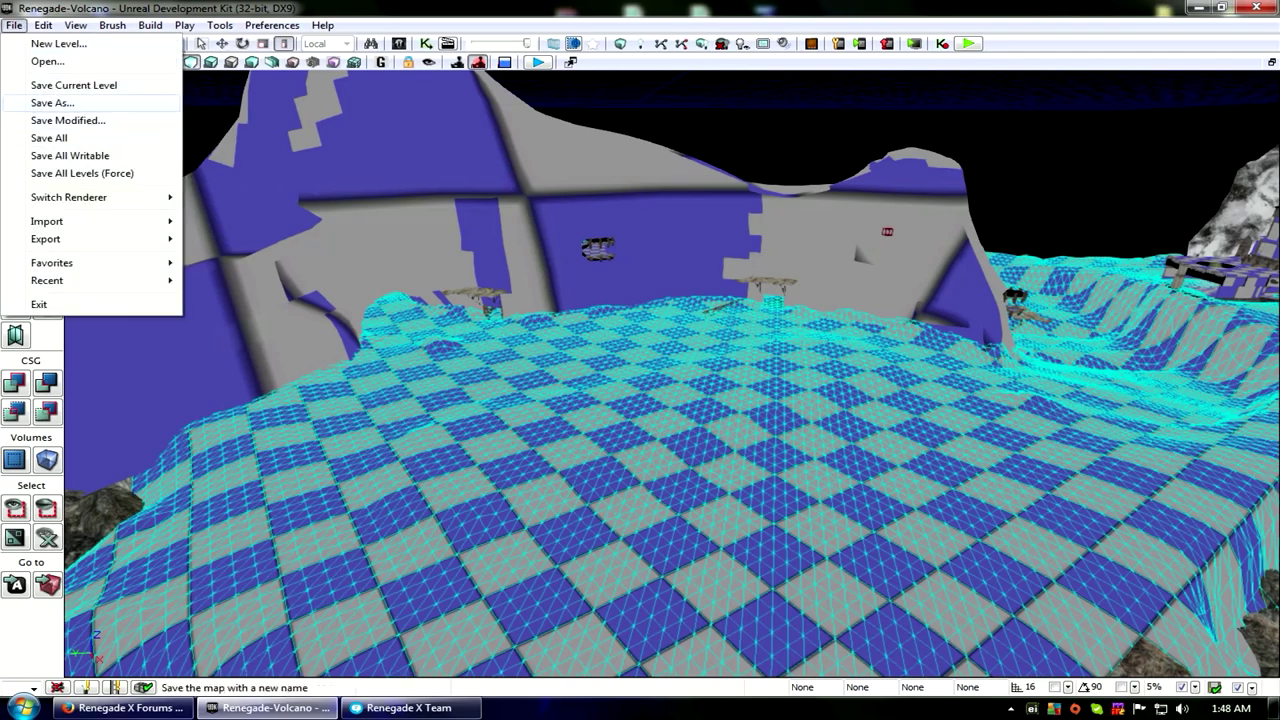
{"action": "left_click", "coordinate": [400, 220]}
{"action": "left_click_drag", "start_coordinate": [400, 220], "coordinate": [285, 220]}
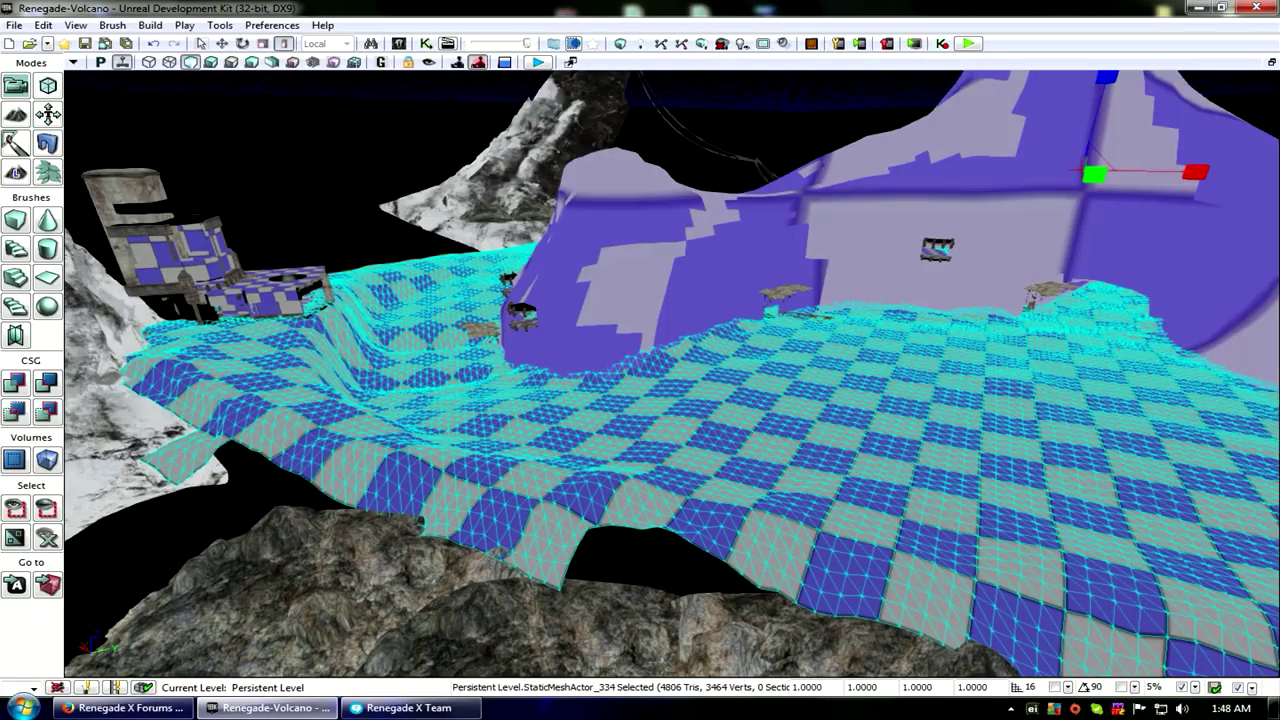
{"action": "right_click_drag", "start_coordinate": [672, 374], "coordinate": [740, 432]}
{"action": "right_click_drag", "start_coordinate": [565, 375], "coordinate": [620, 380]}
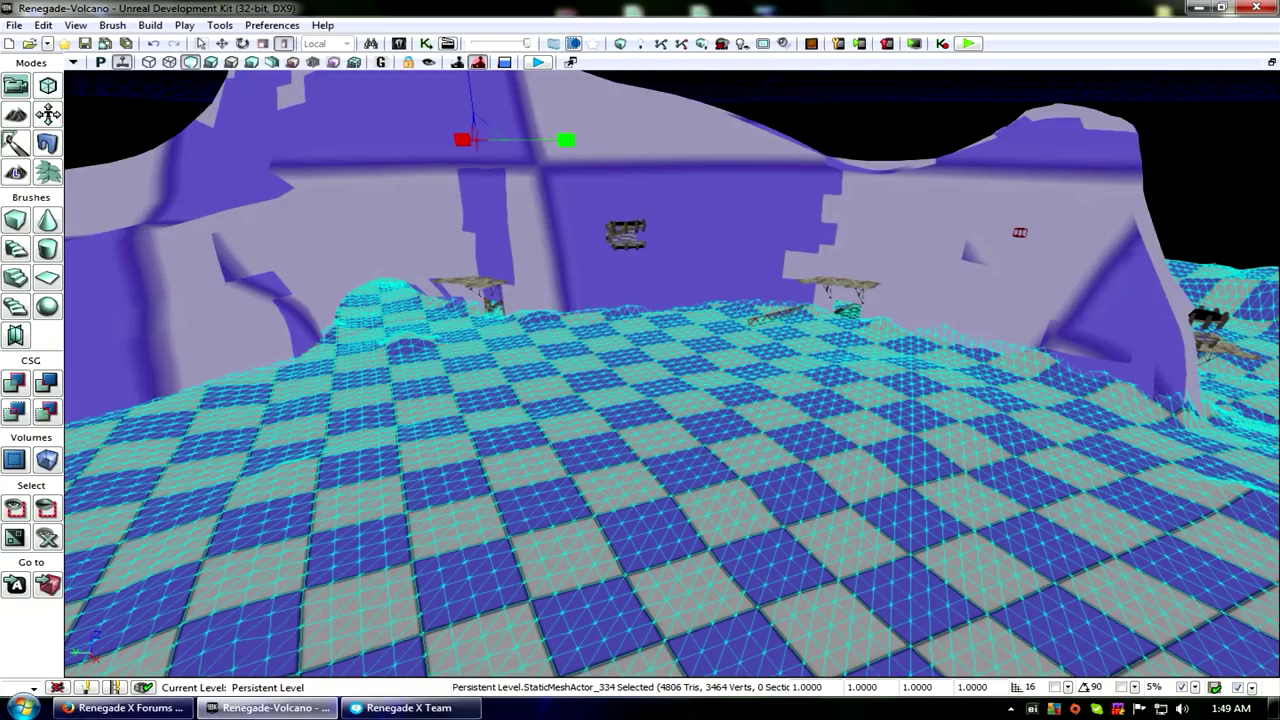
{"action": "right_click_drag", "start_coordinate": [618, 382], "coordinate": [590, 382]}
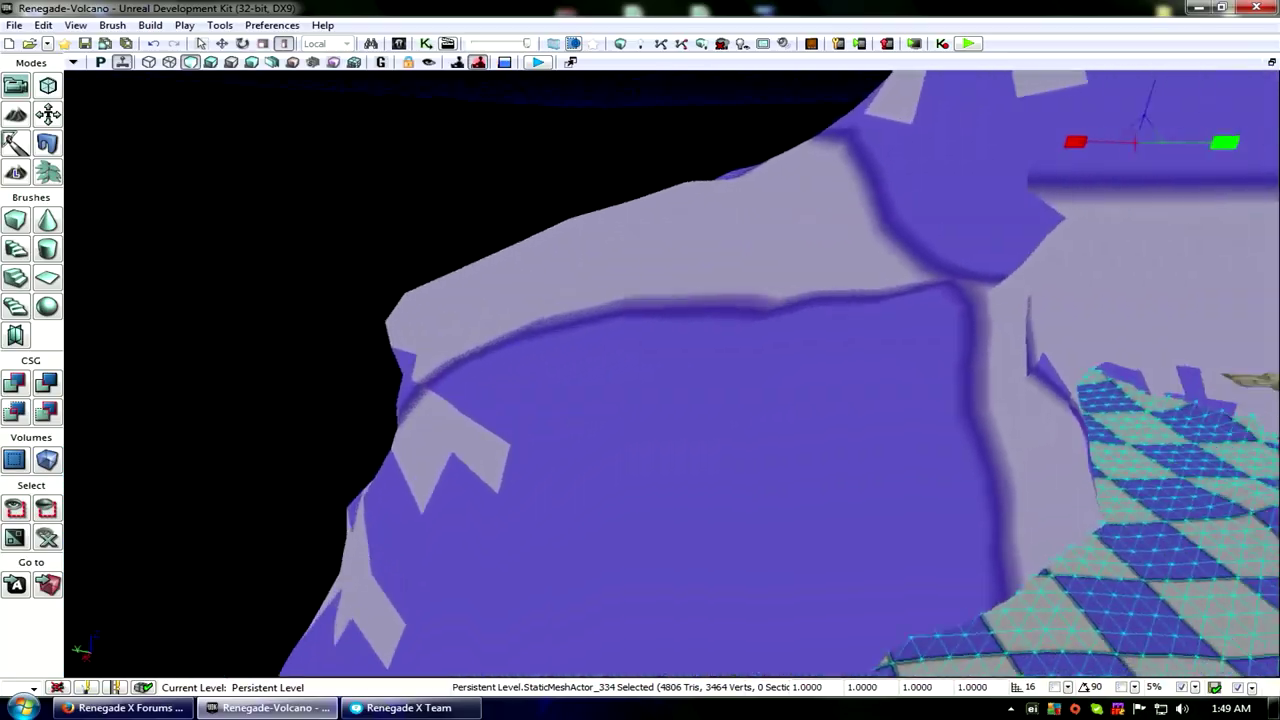
{"action": "right_click_drag", "start_coordinate": [618, 382], "coordinate": [700, 382]}
{"action": "left_click_drag", "start_coordinate": [640, 382], "coordinate": [640, 290]}
{"action": "right_click_drag", "start_coordinate": [640, 382], "coordinate": [664, 388]}
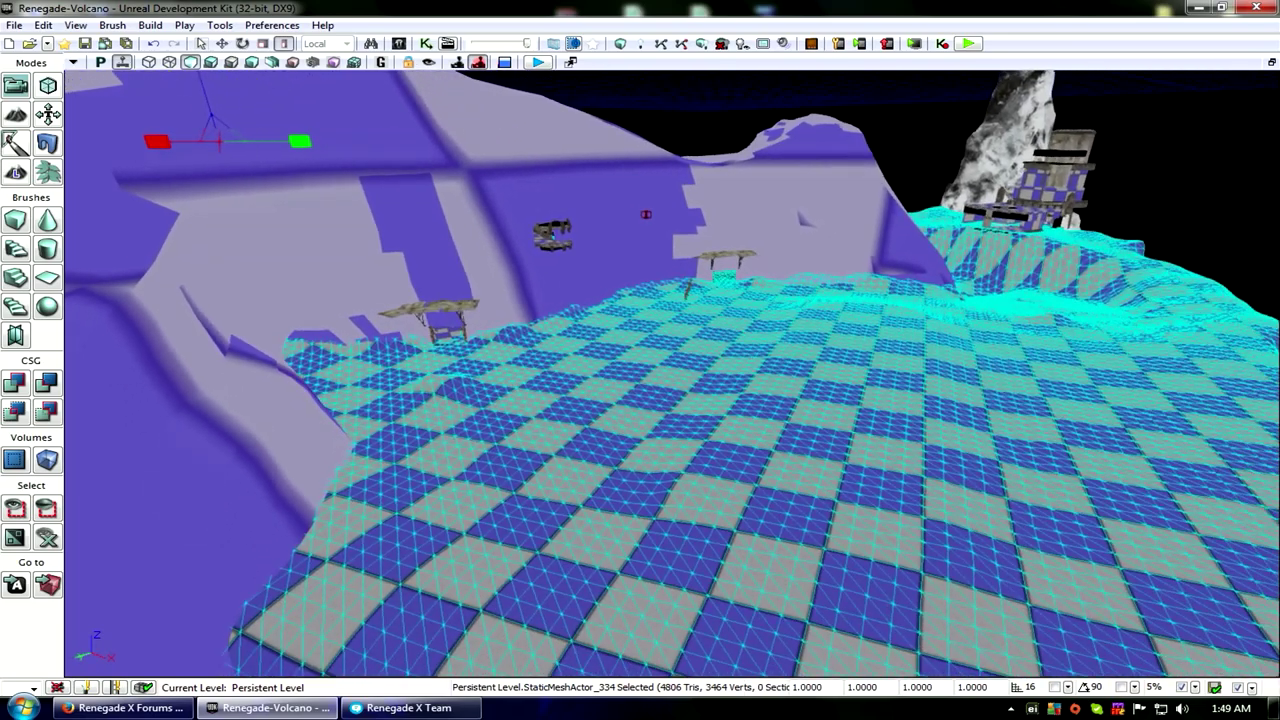